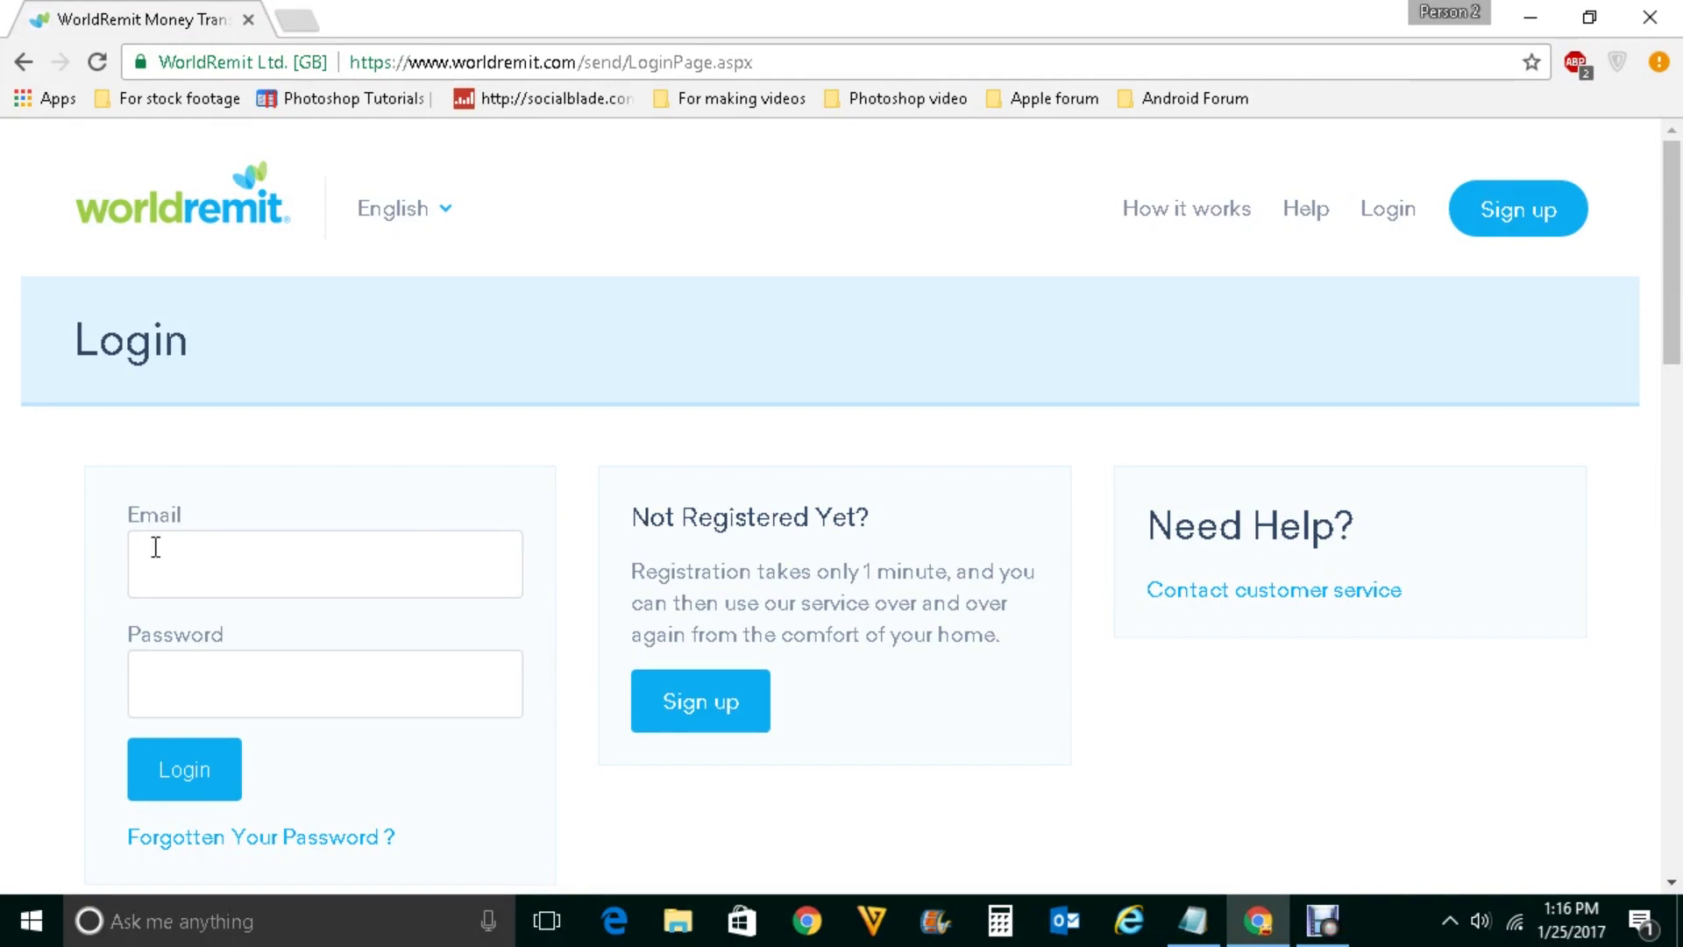
# Sign in to WorldRemit with the account email address and password
pyautogui.click(273, 568)
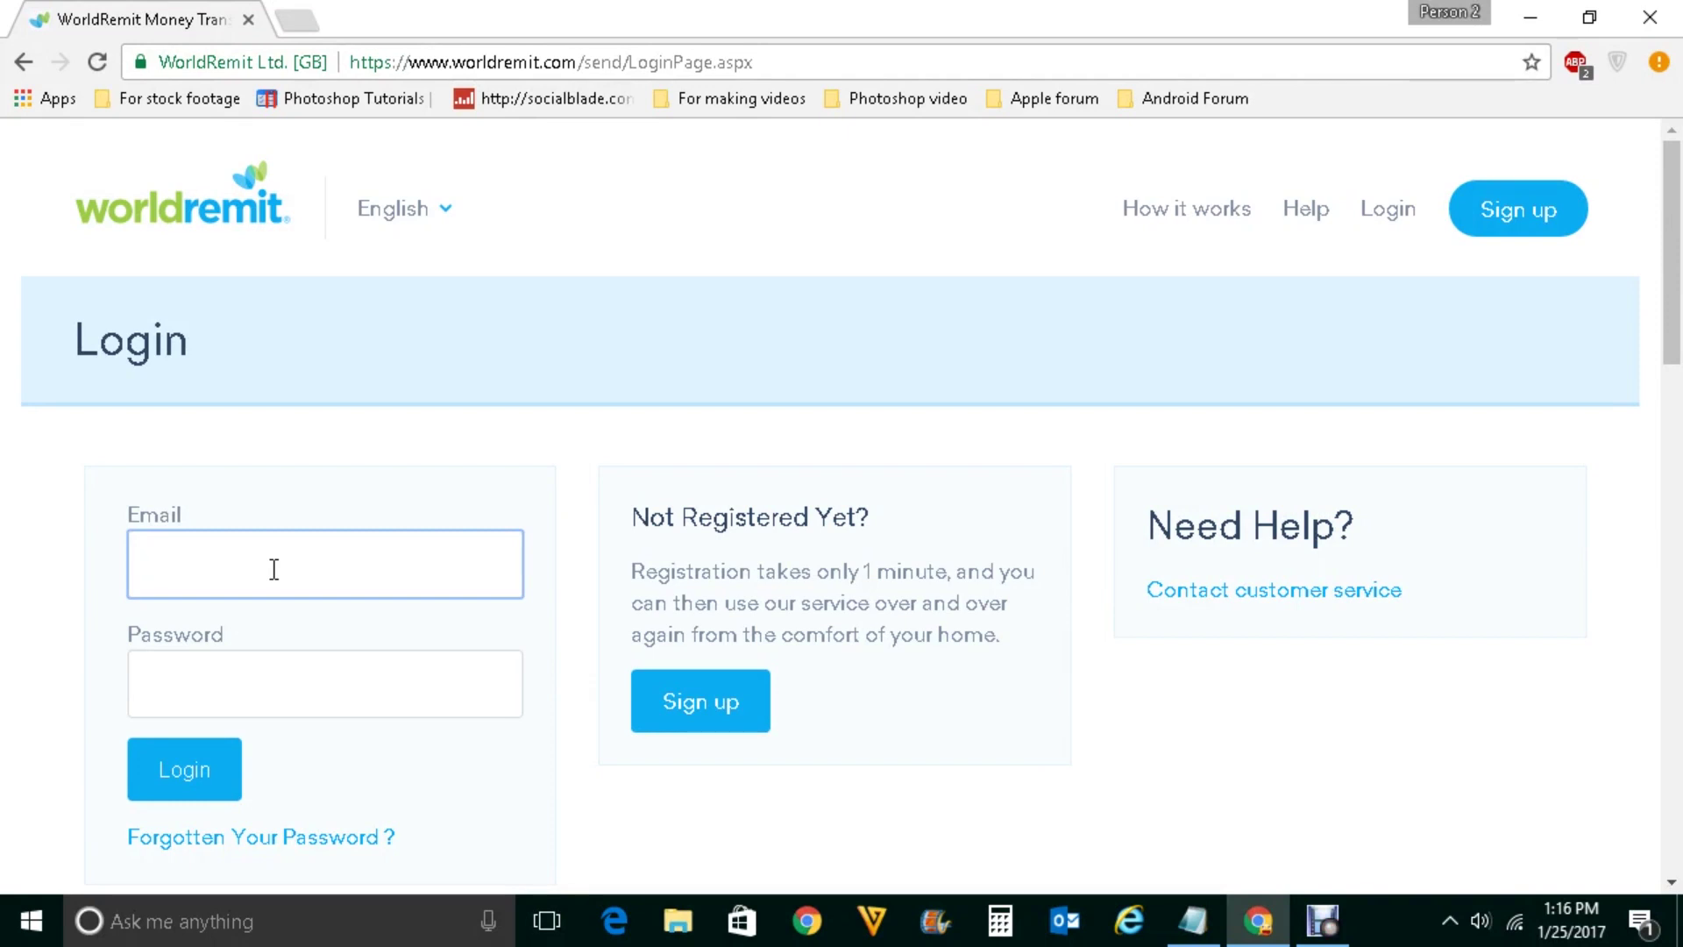
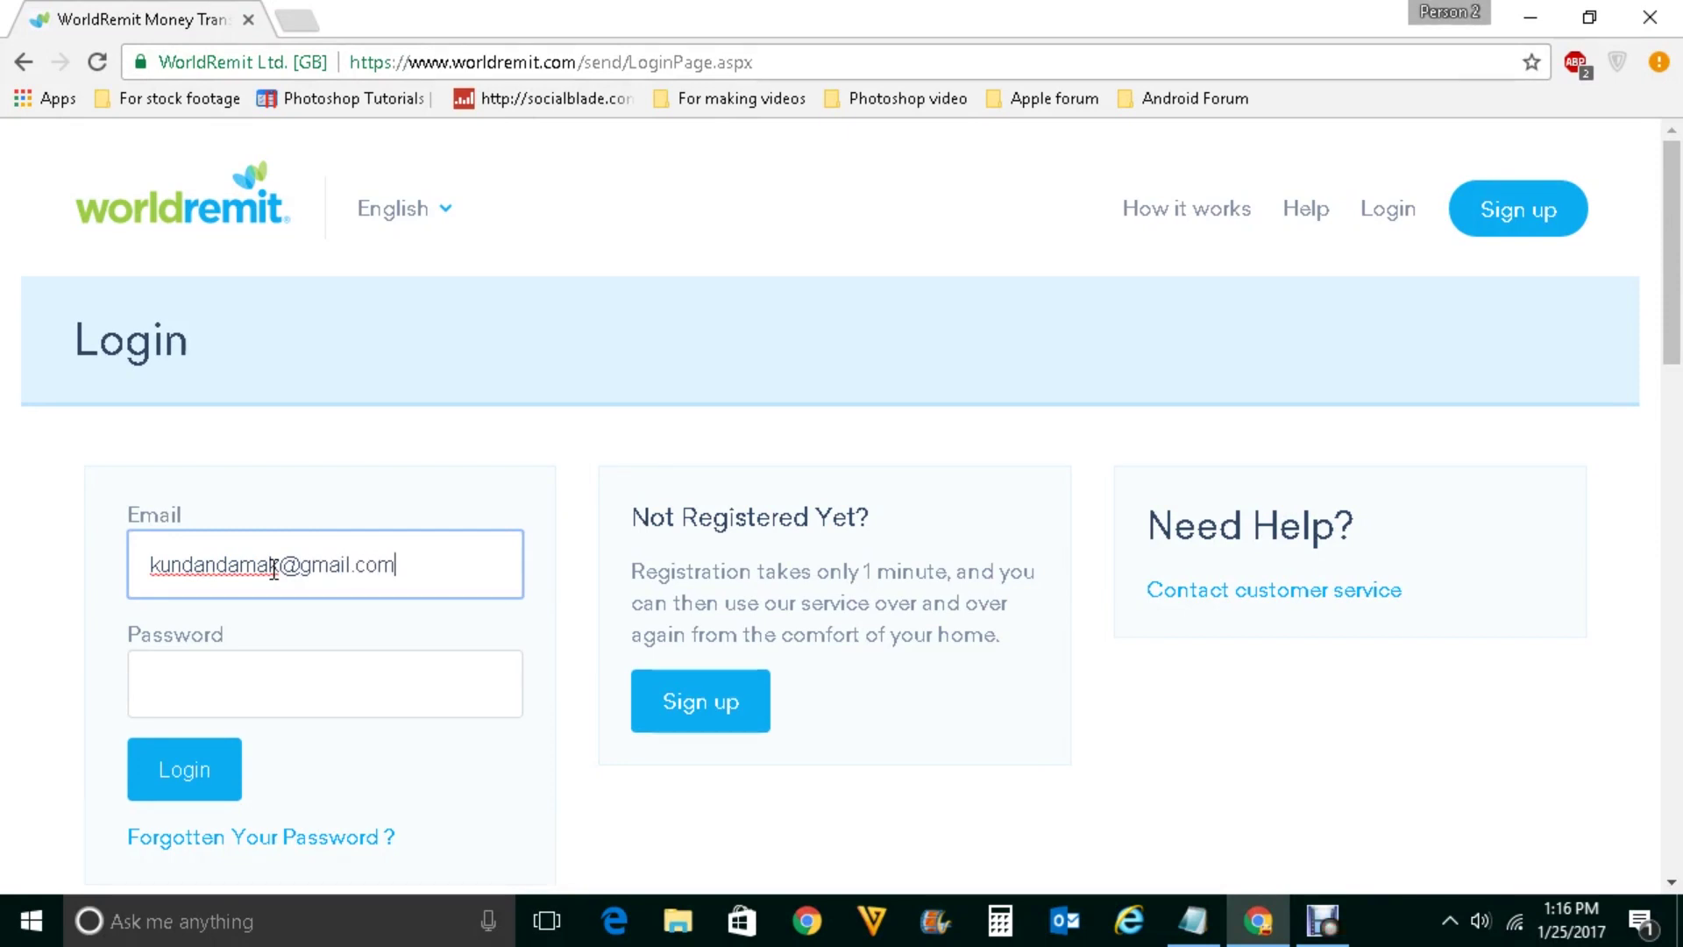
pyautogui.press('Tab')
pyautogui.write('••••••')
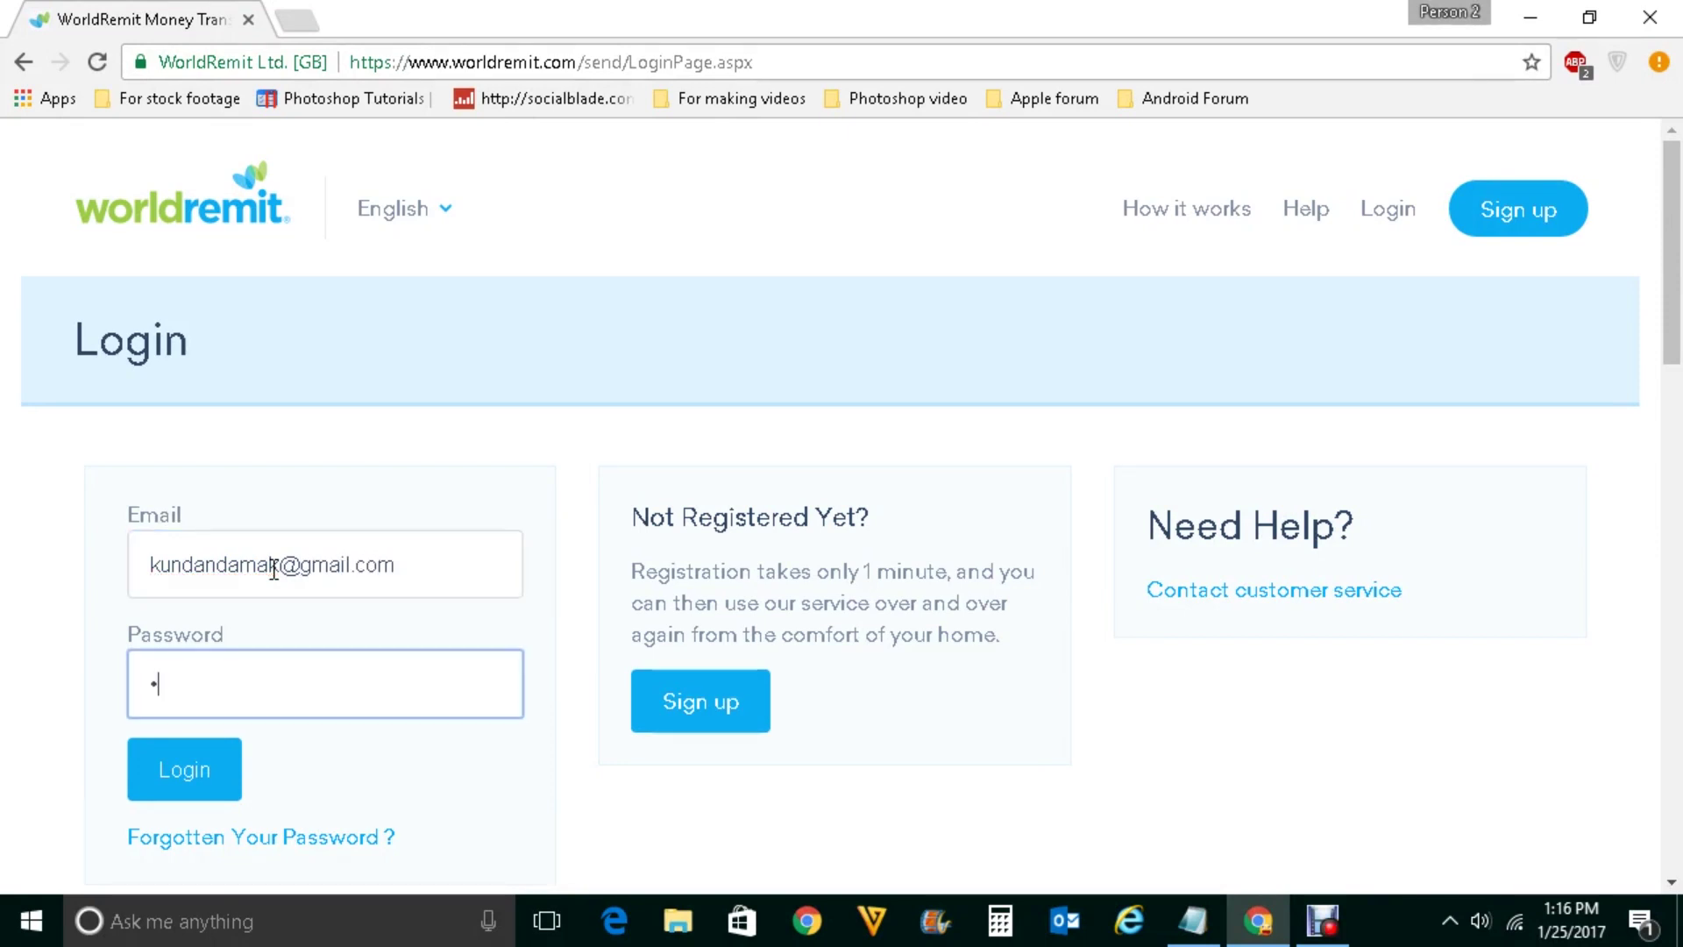
pyautogui.write('••••')
pyautogui.click(207, 785)
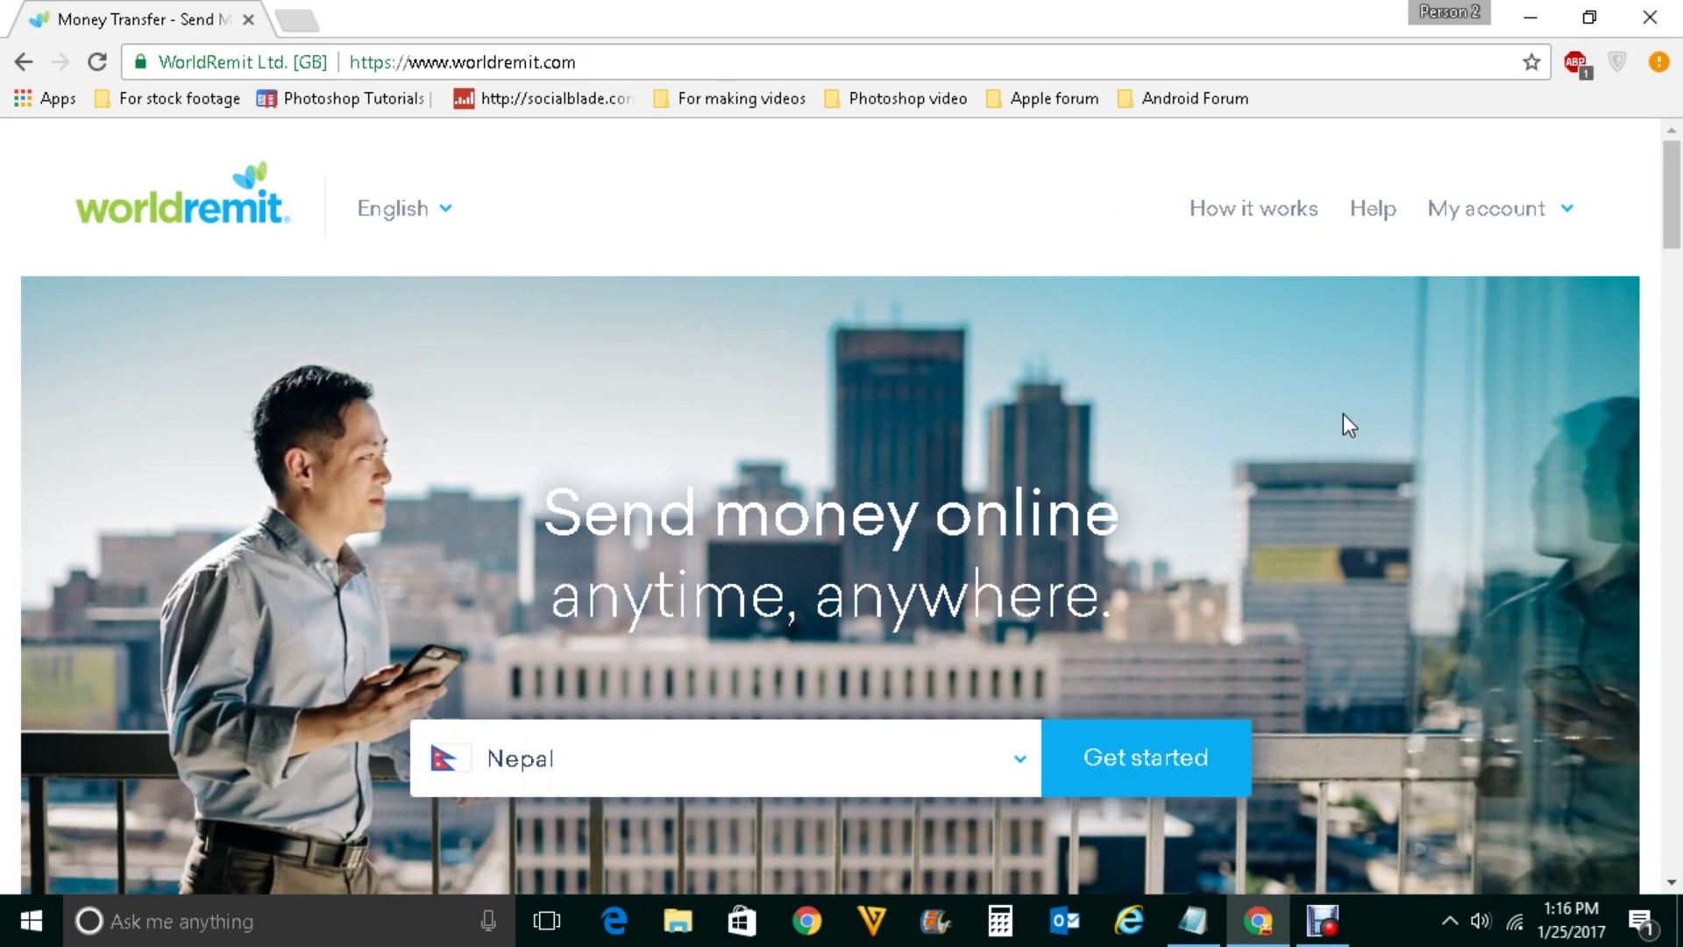
# Log out from the My account menu and reload the login page
pyautogui.click(1567, 211)
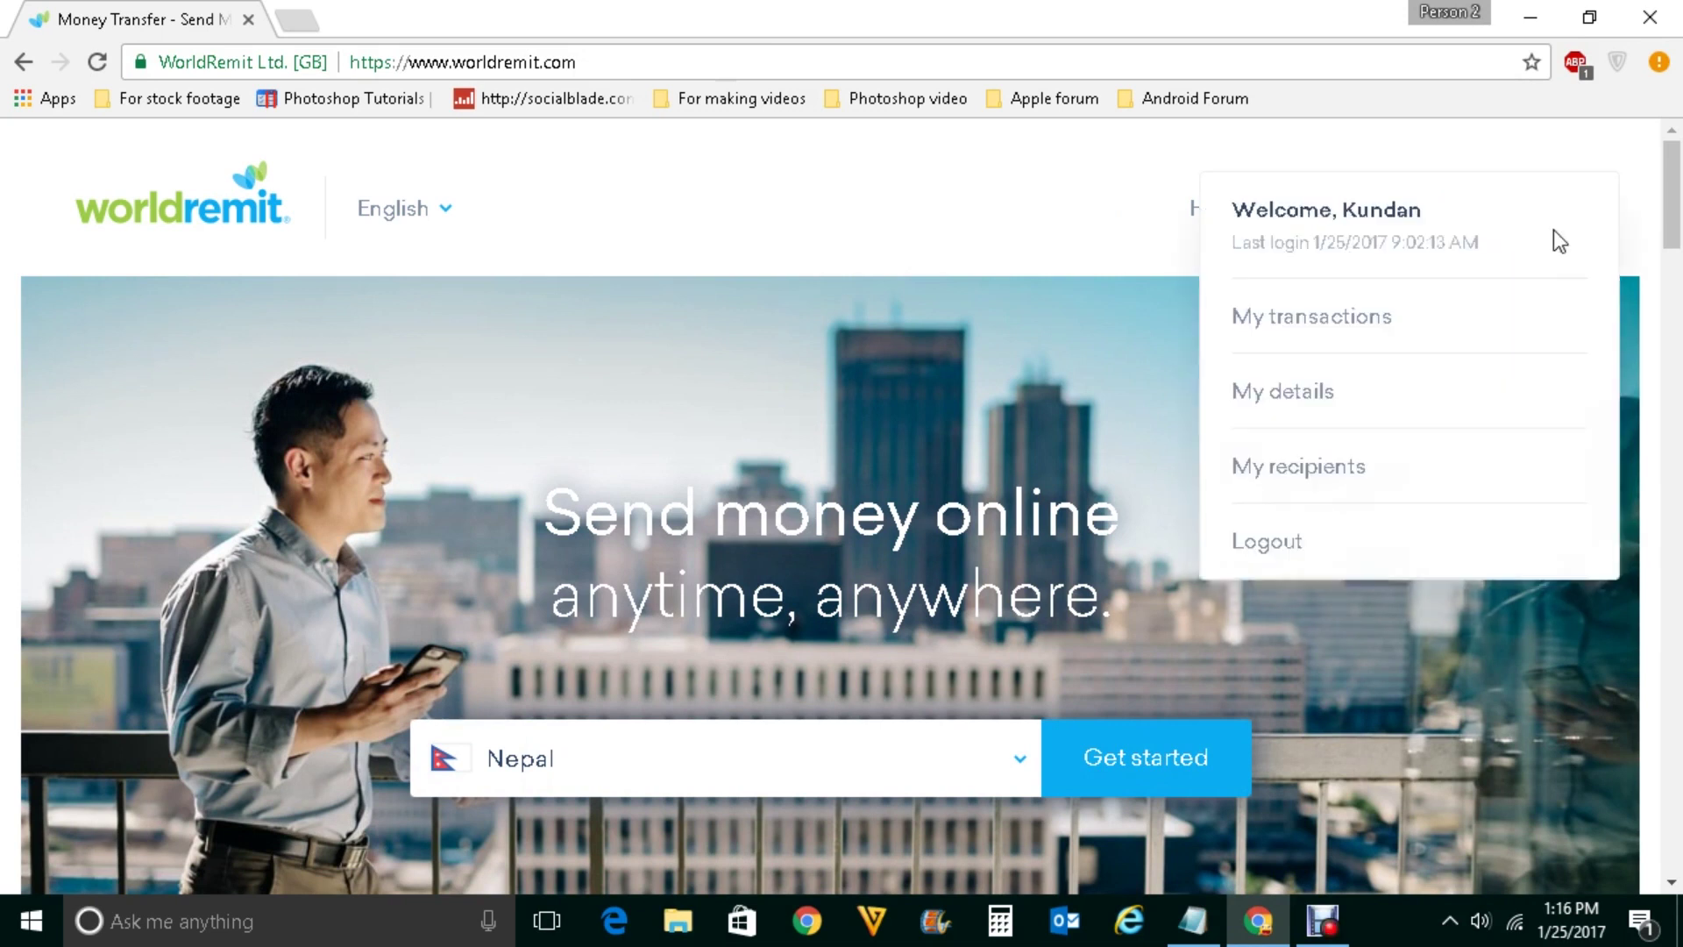
pyautogui.click(1276, 544)
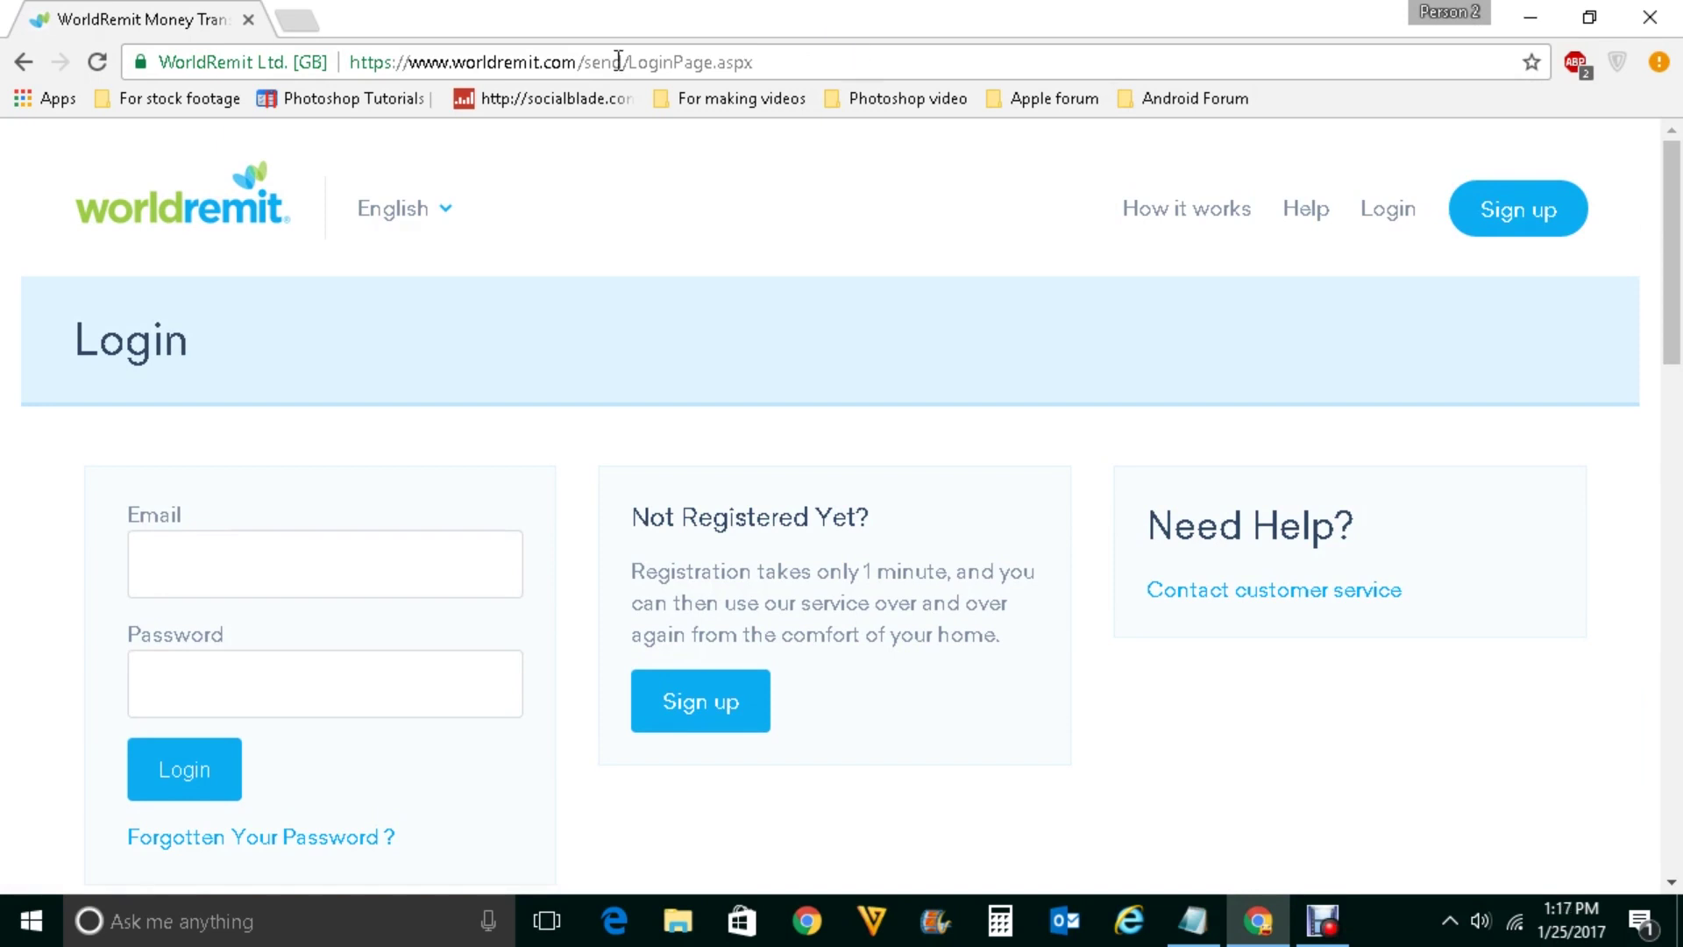
pyautogui.click(97, 61)
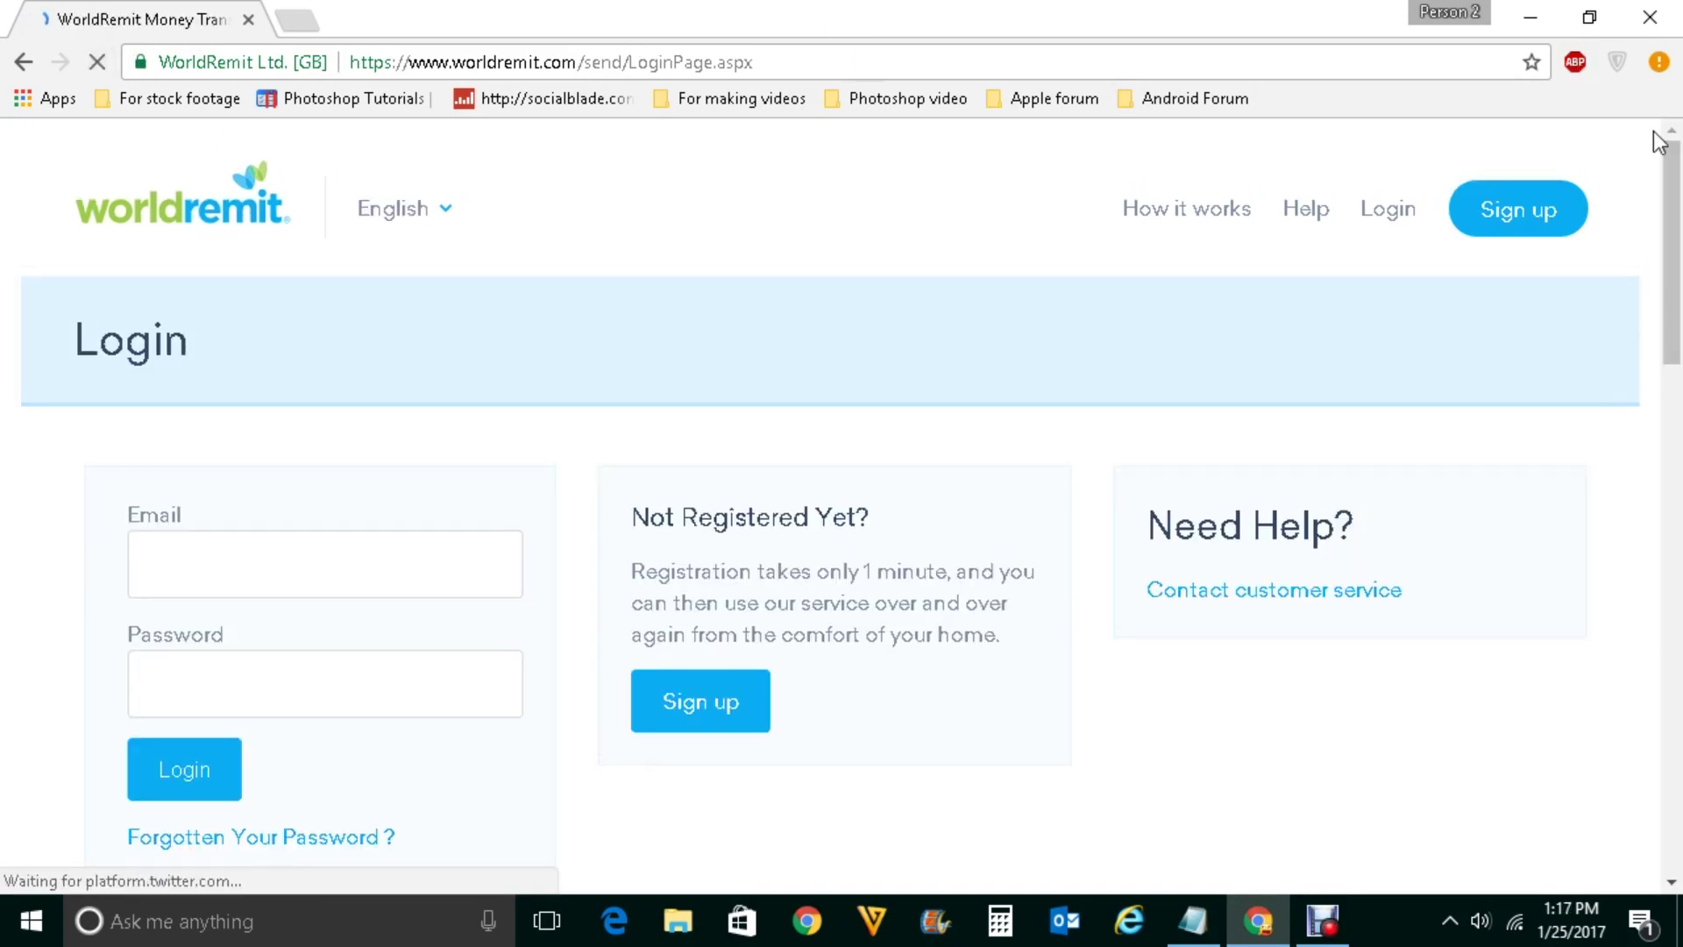
# Open Chrome Settings and show the advanced settings
pyautogui.click(1659, 61)
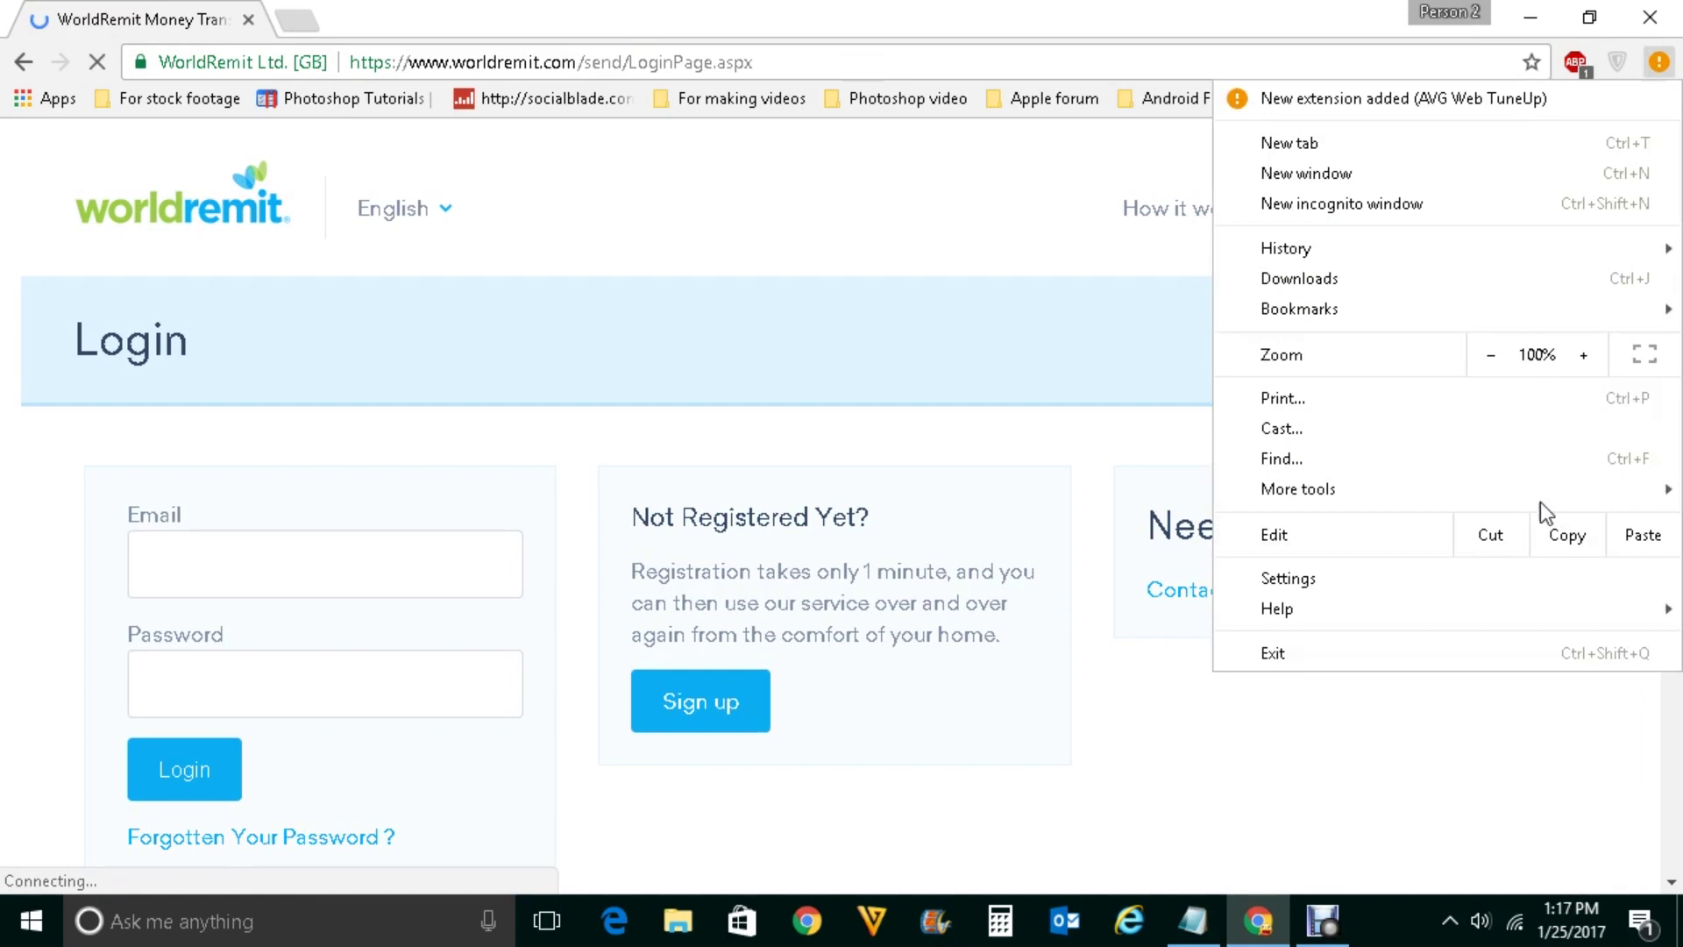
pyautogui.click(1385, 580)
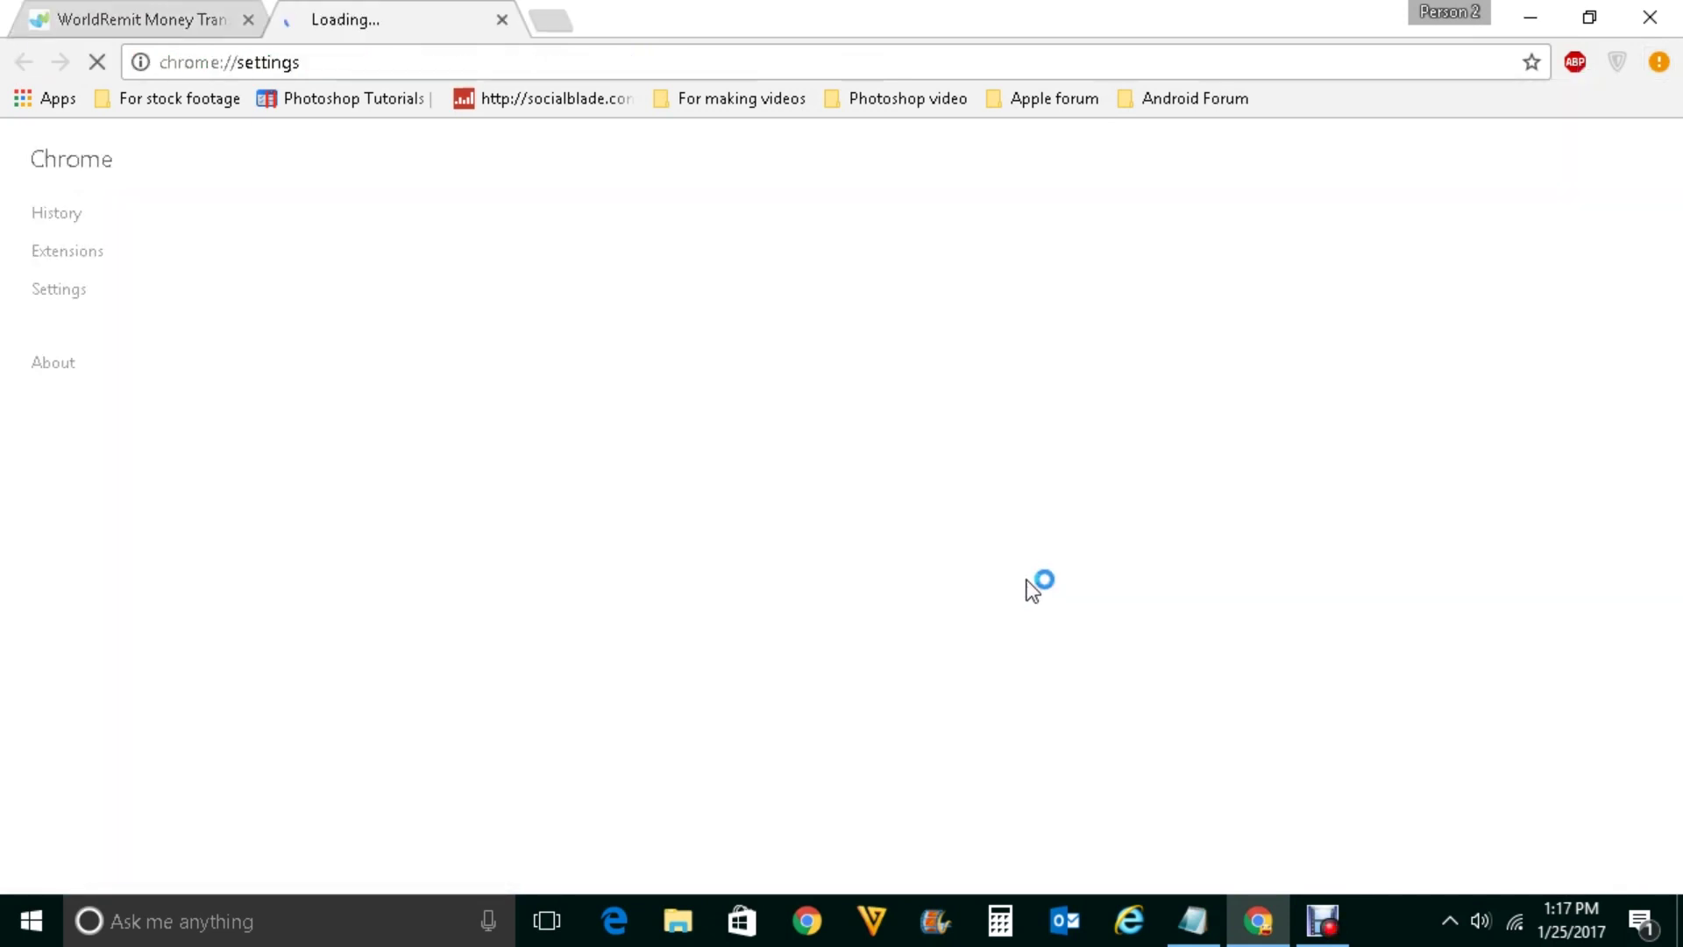
pyautogui.scroll(-5, 1032, 585)
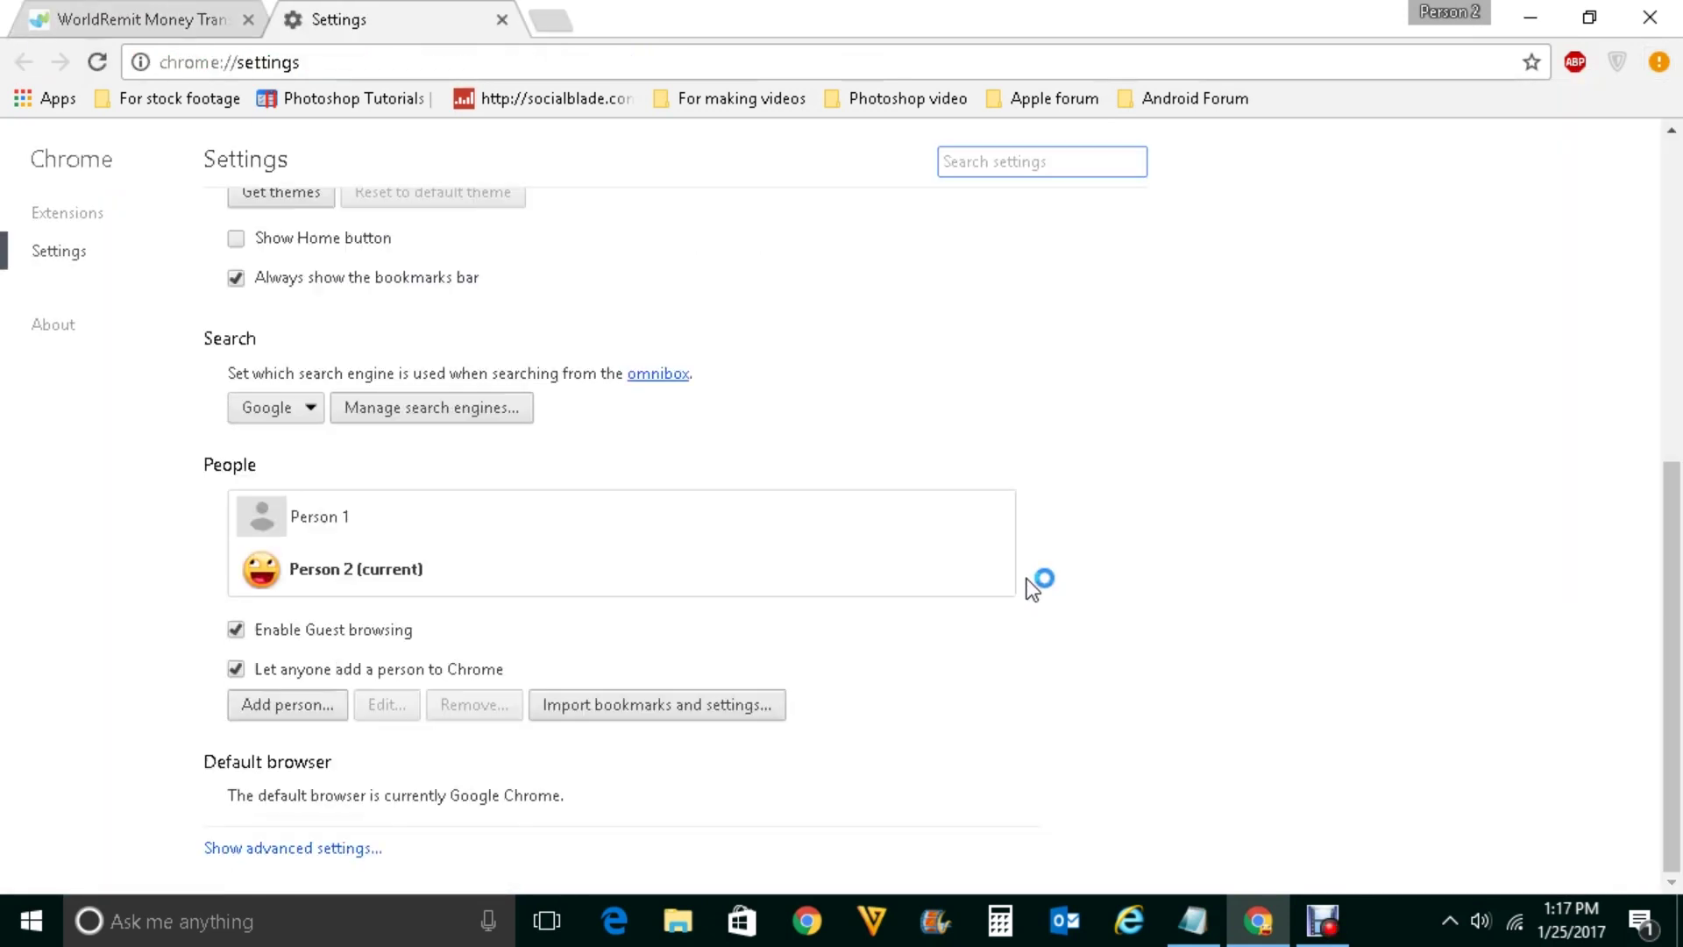
pyautogui.click(302, 850)
# Check that Passwords and forms offers to save passwords, then return to WorldRemit
pyautogui.scroll(-4, 561, 804)
pyautogui.scroll(-4, 593, 801)
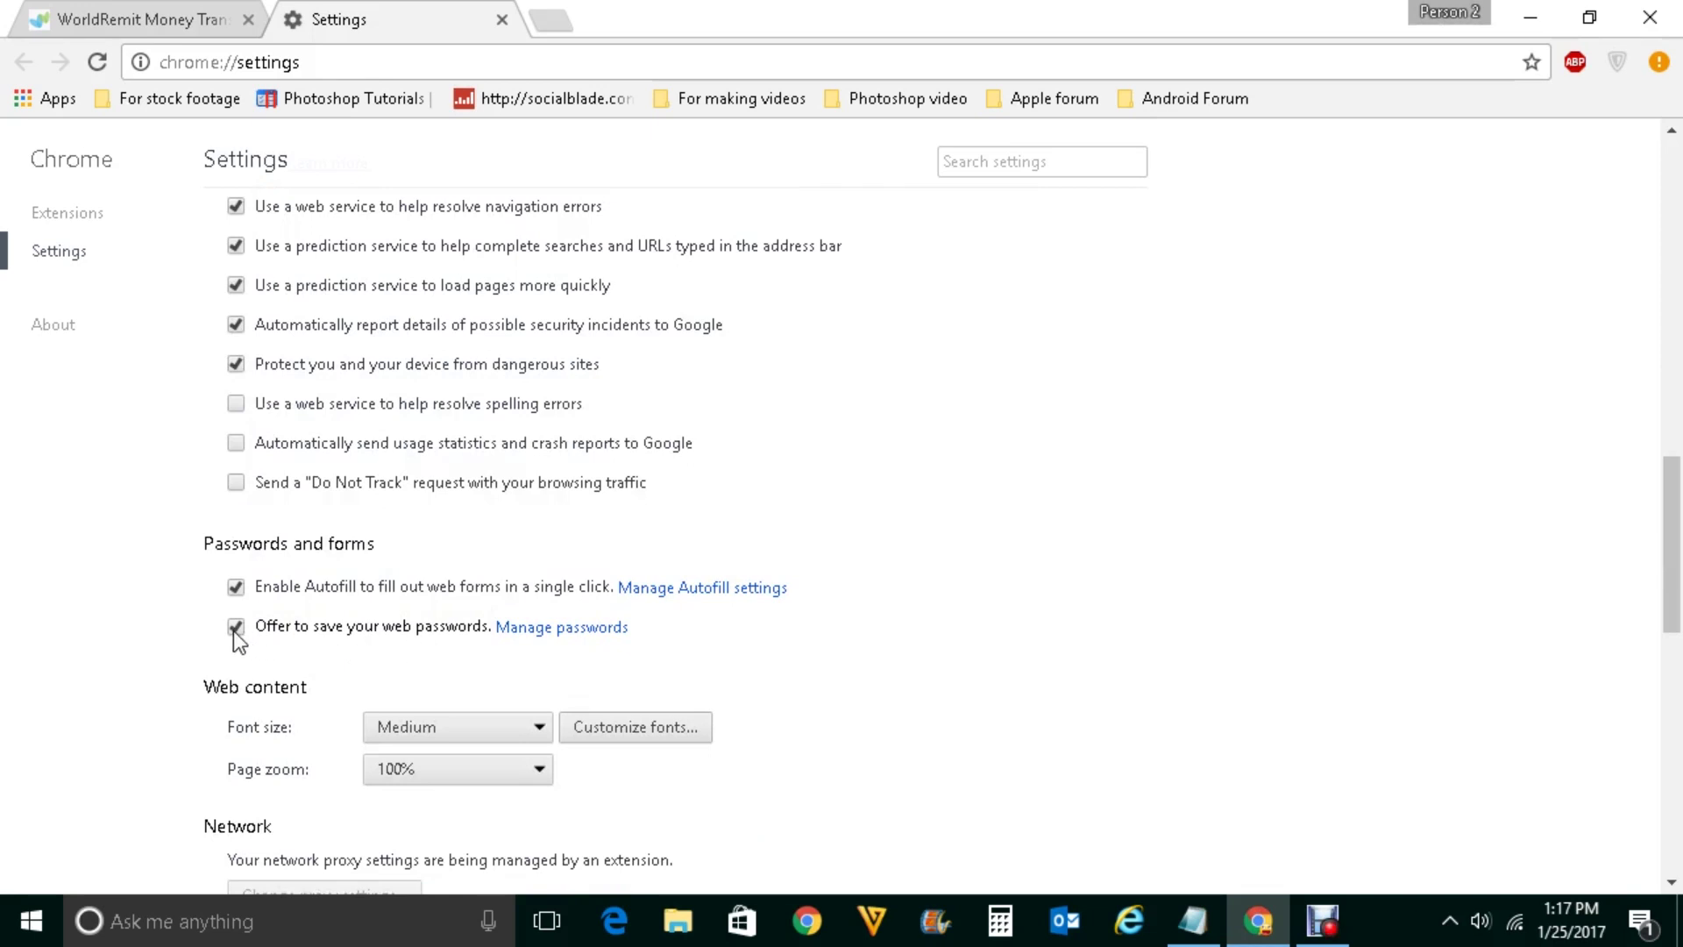
pyautogui.scroll(-1, 233, 629)
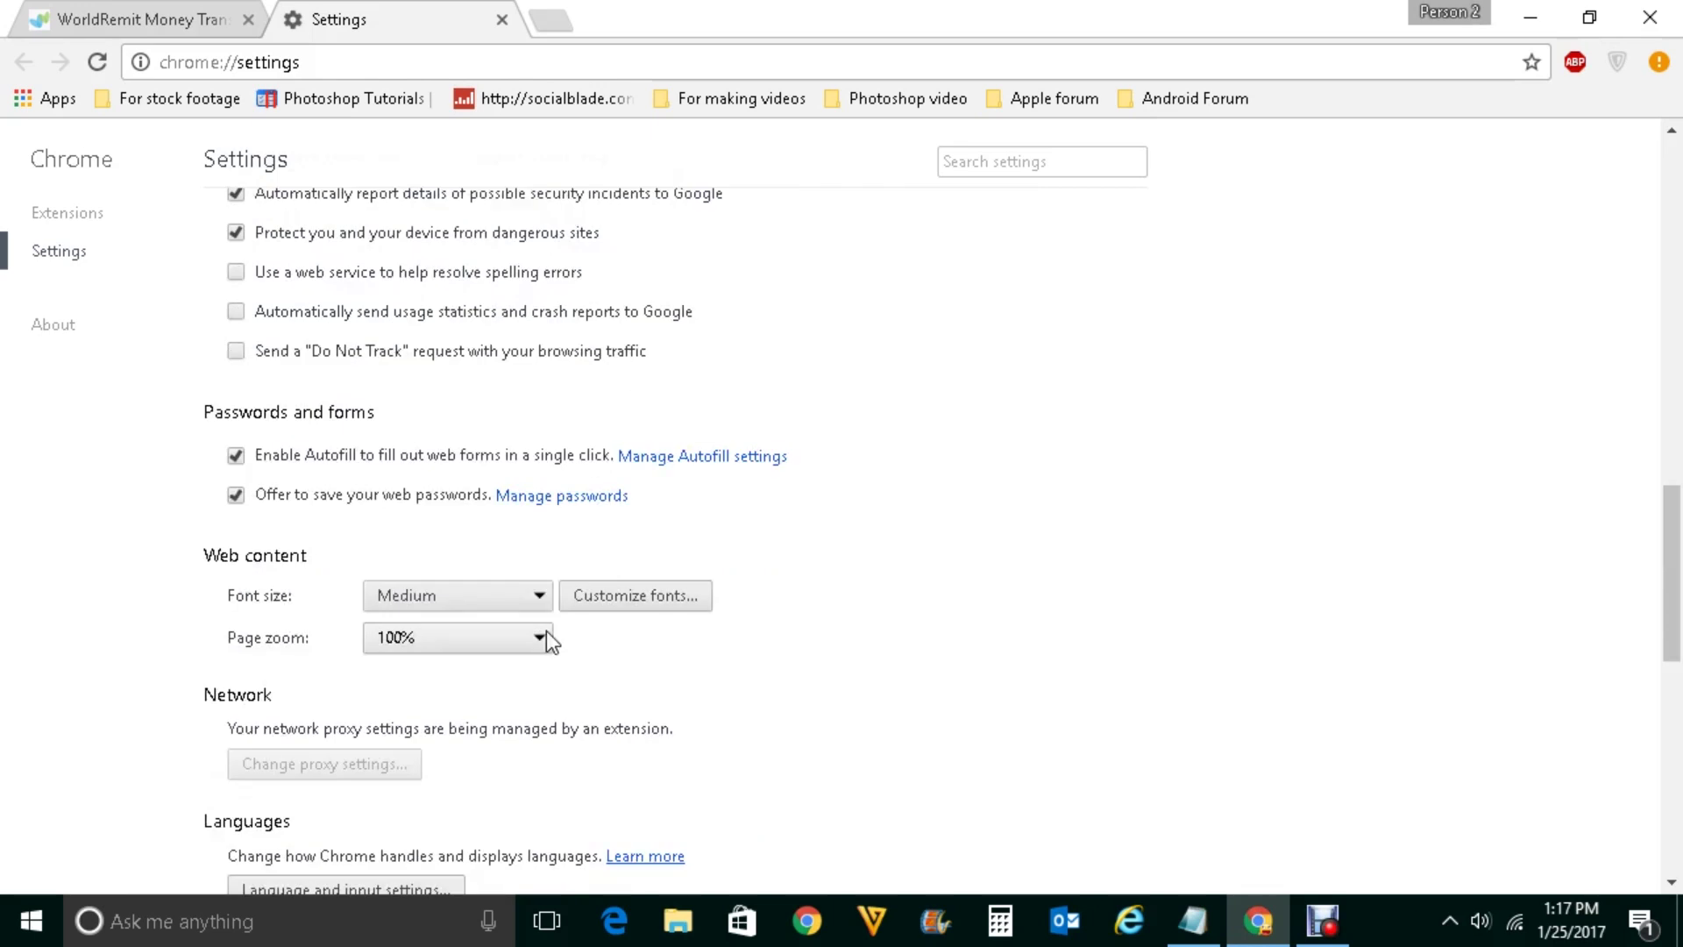
pyautogui.click(149, 3)
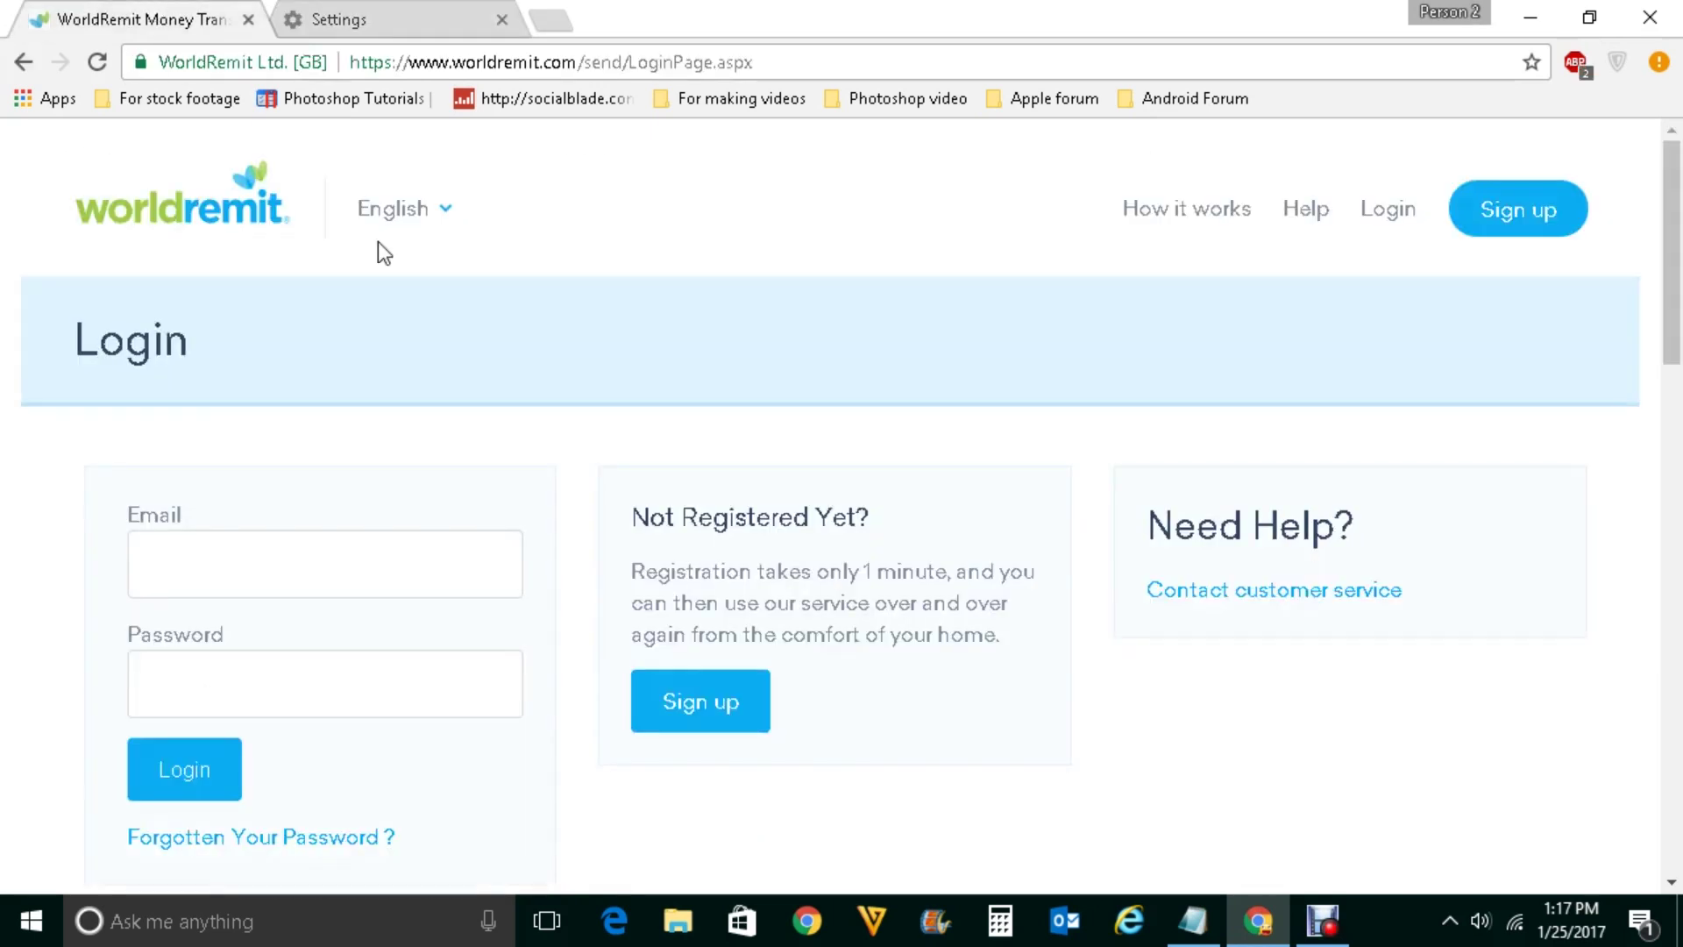
# Reload the login page and sign in again with the account email and password
pyautogui.click(99, 62)
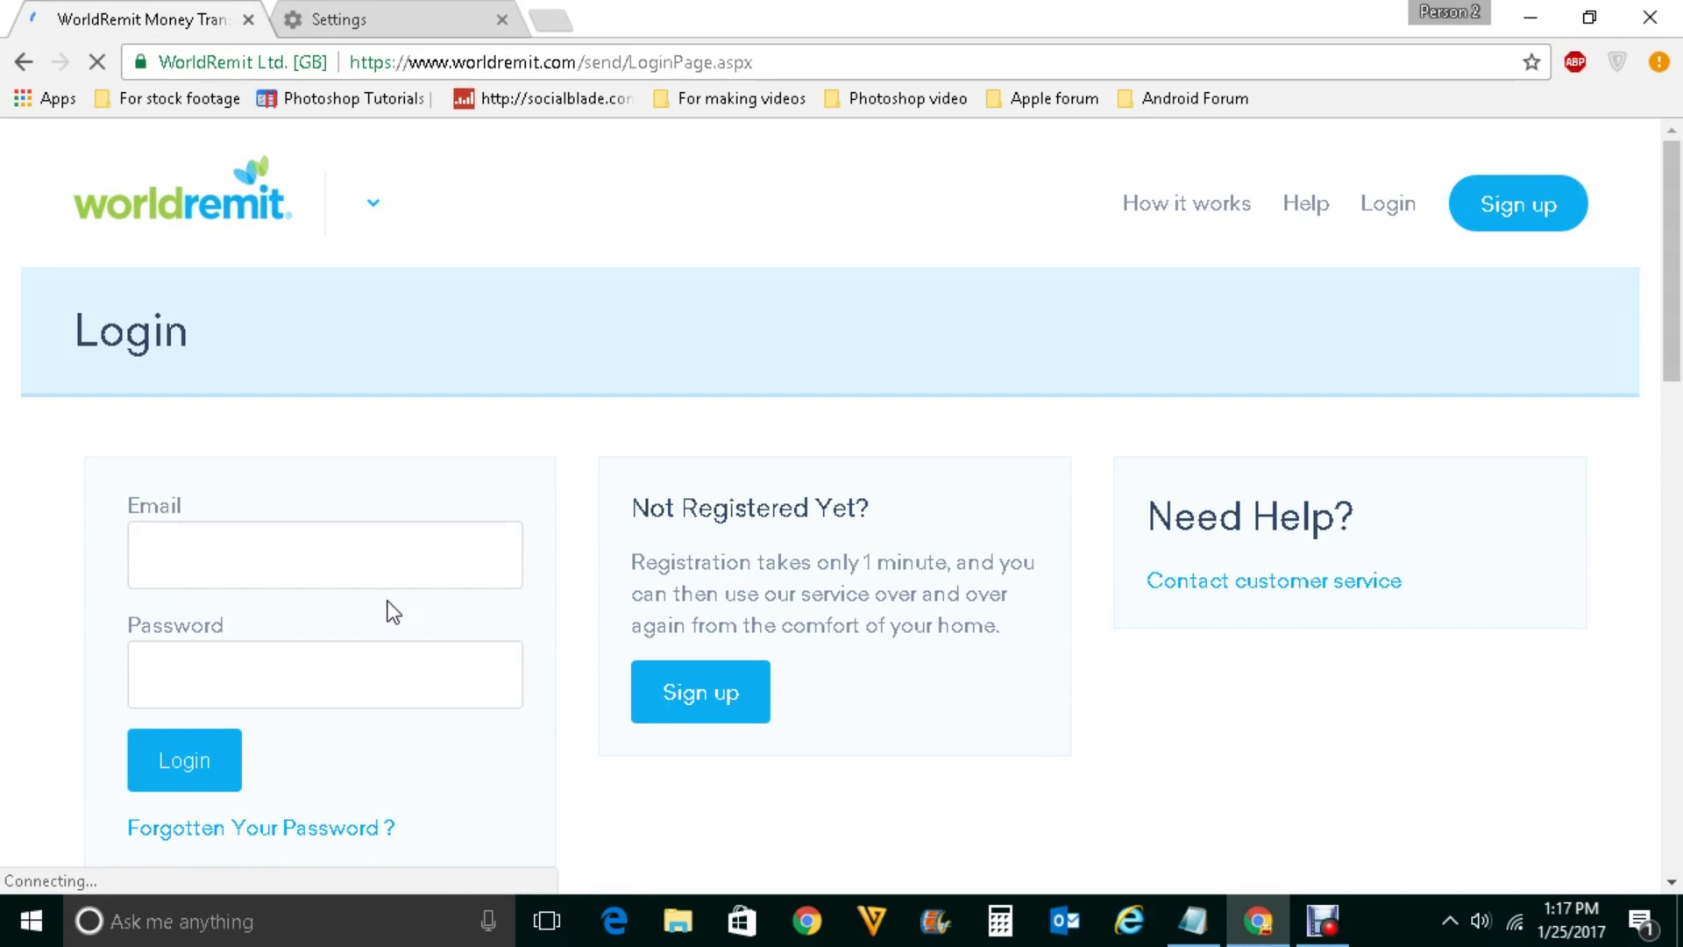
pyautogui.click(312, 554)
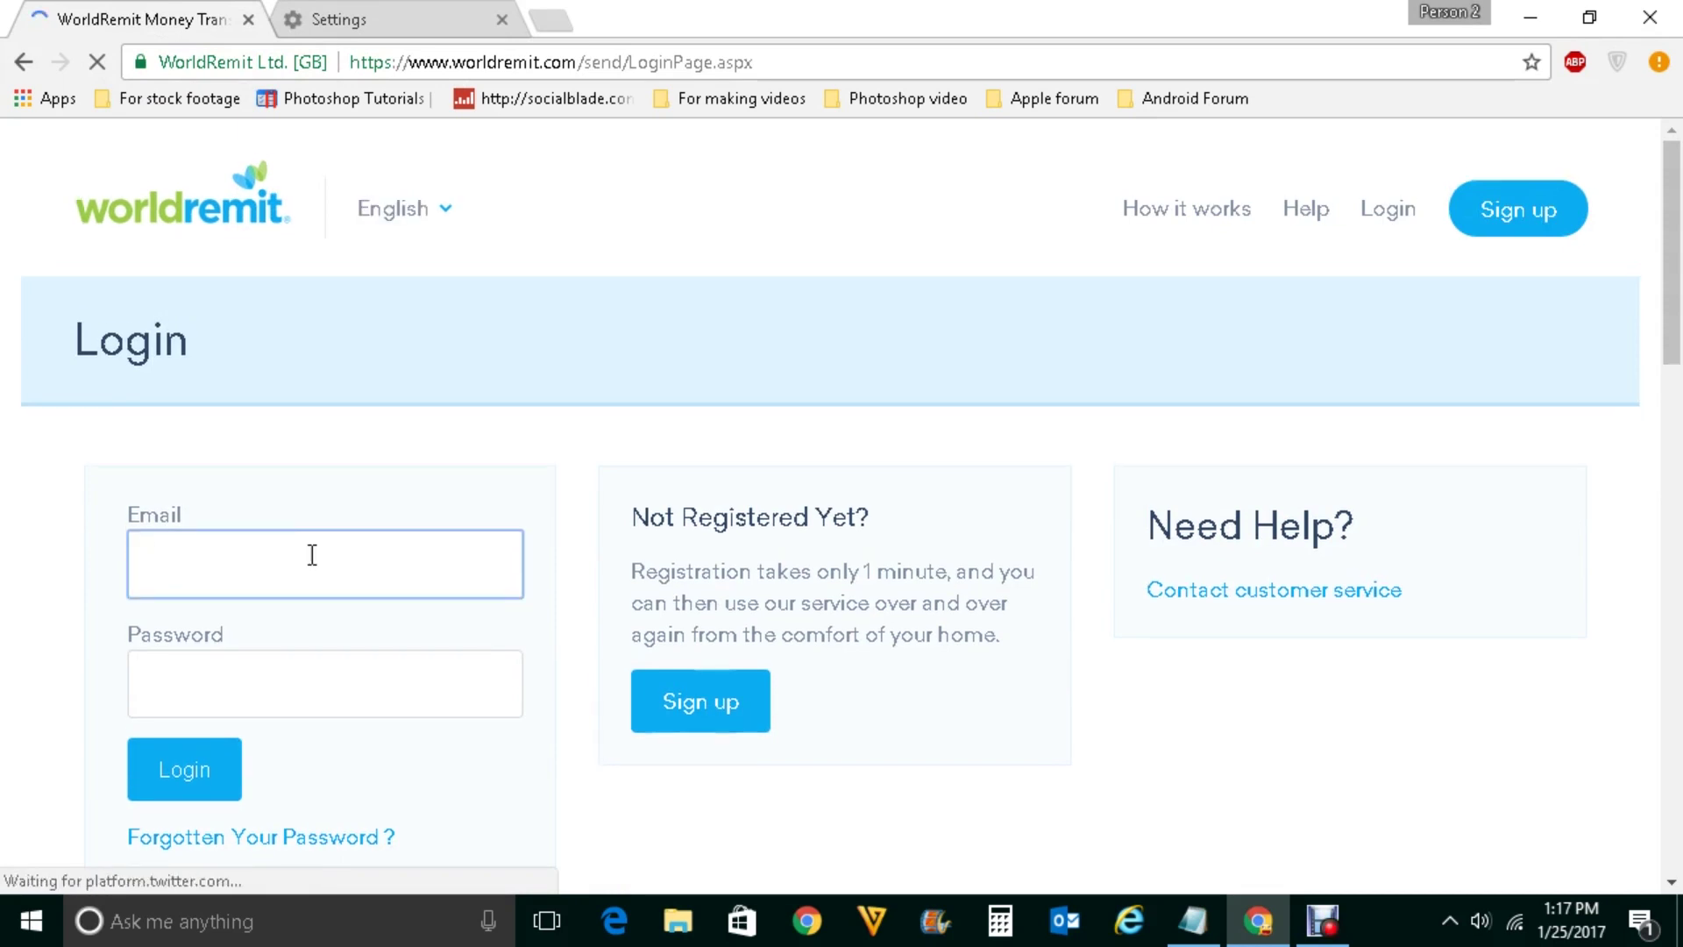
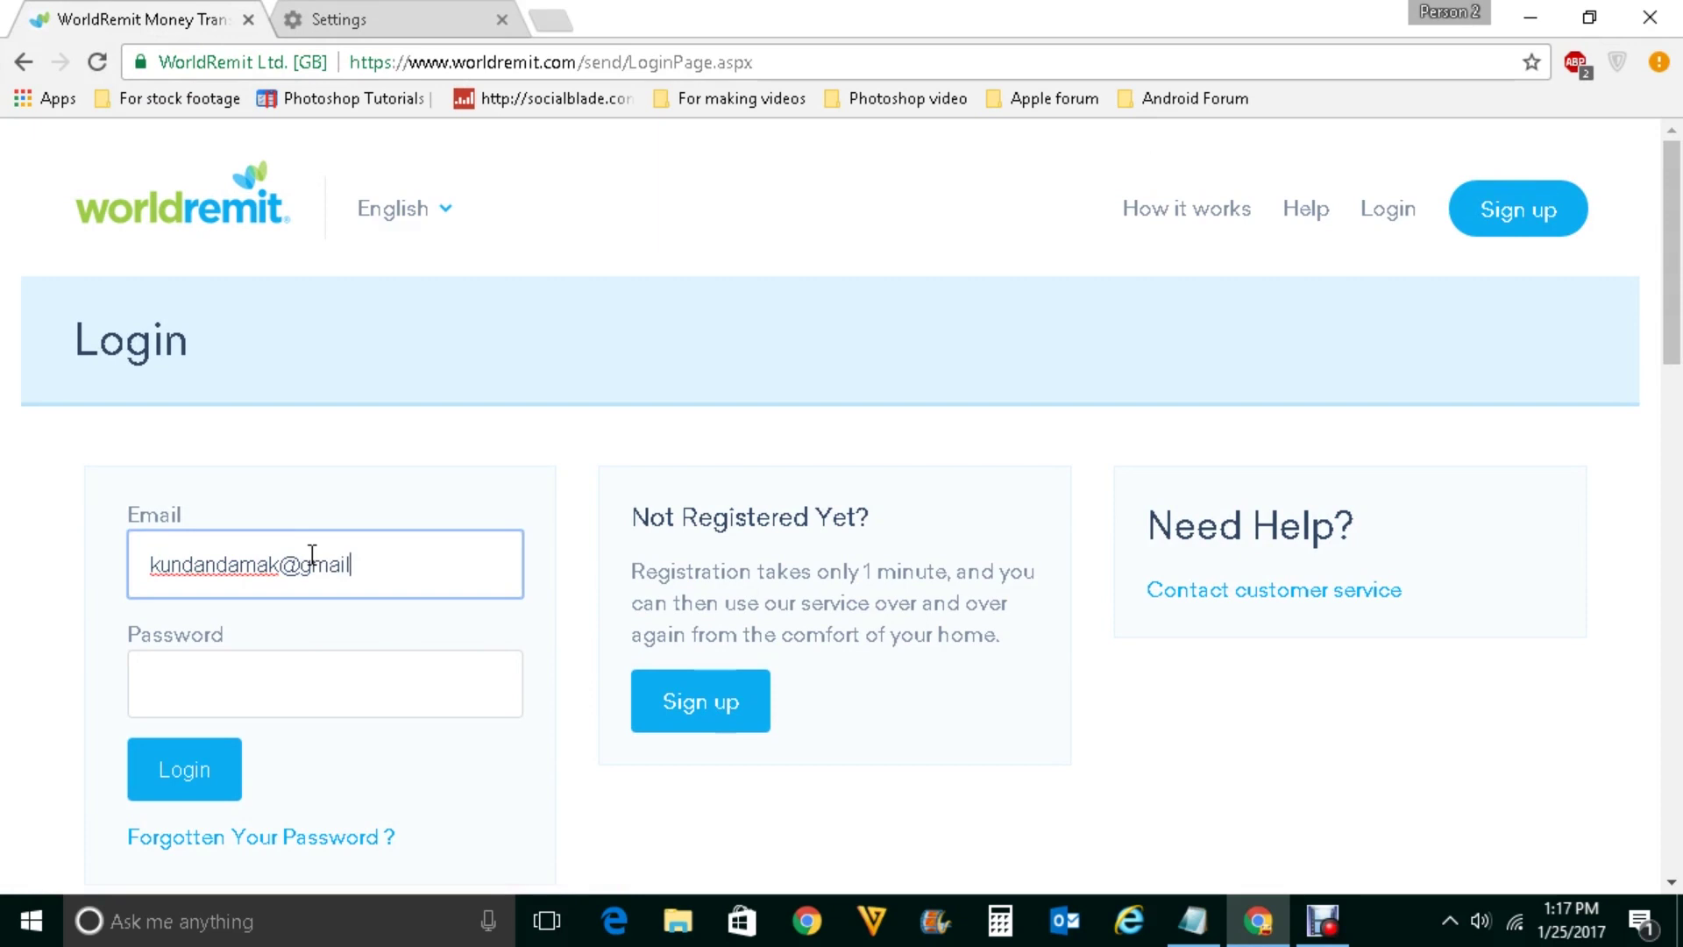
pyautogui.press('Tab')
pyautogui.write('******')
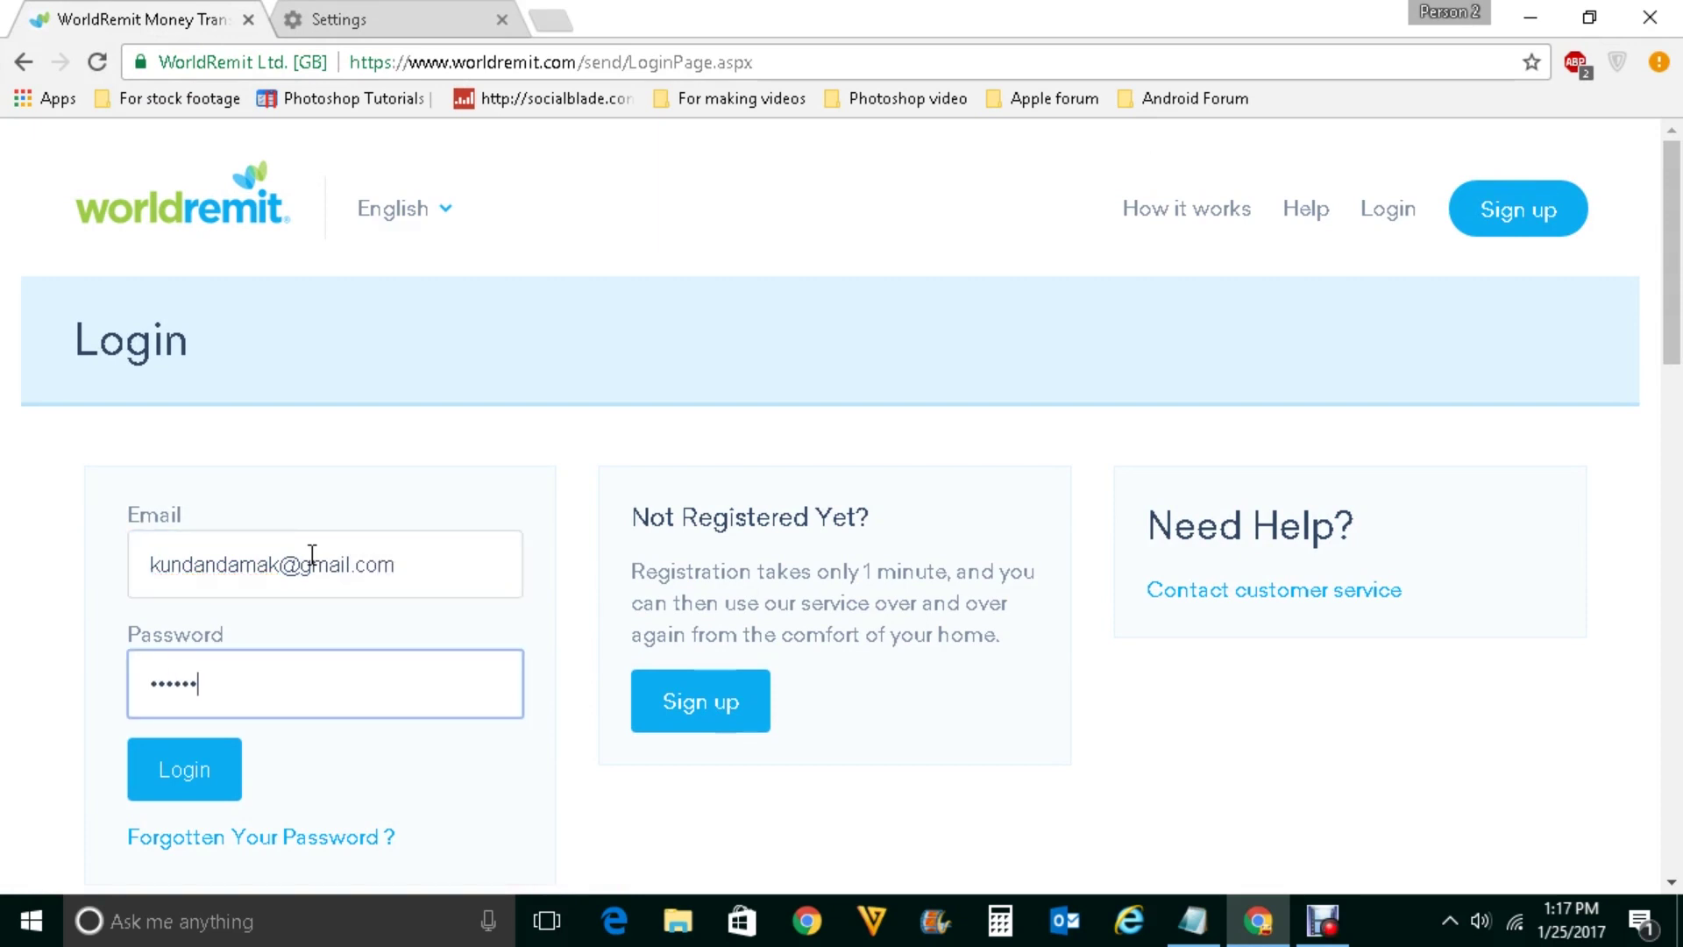
pyautogui.write('****')
pyautogui.click(164, 773)
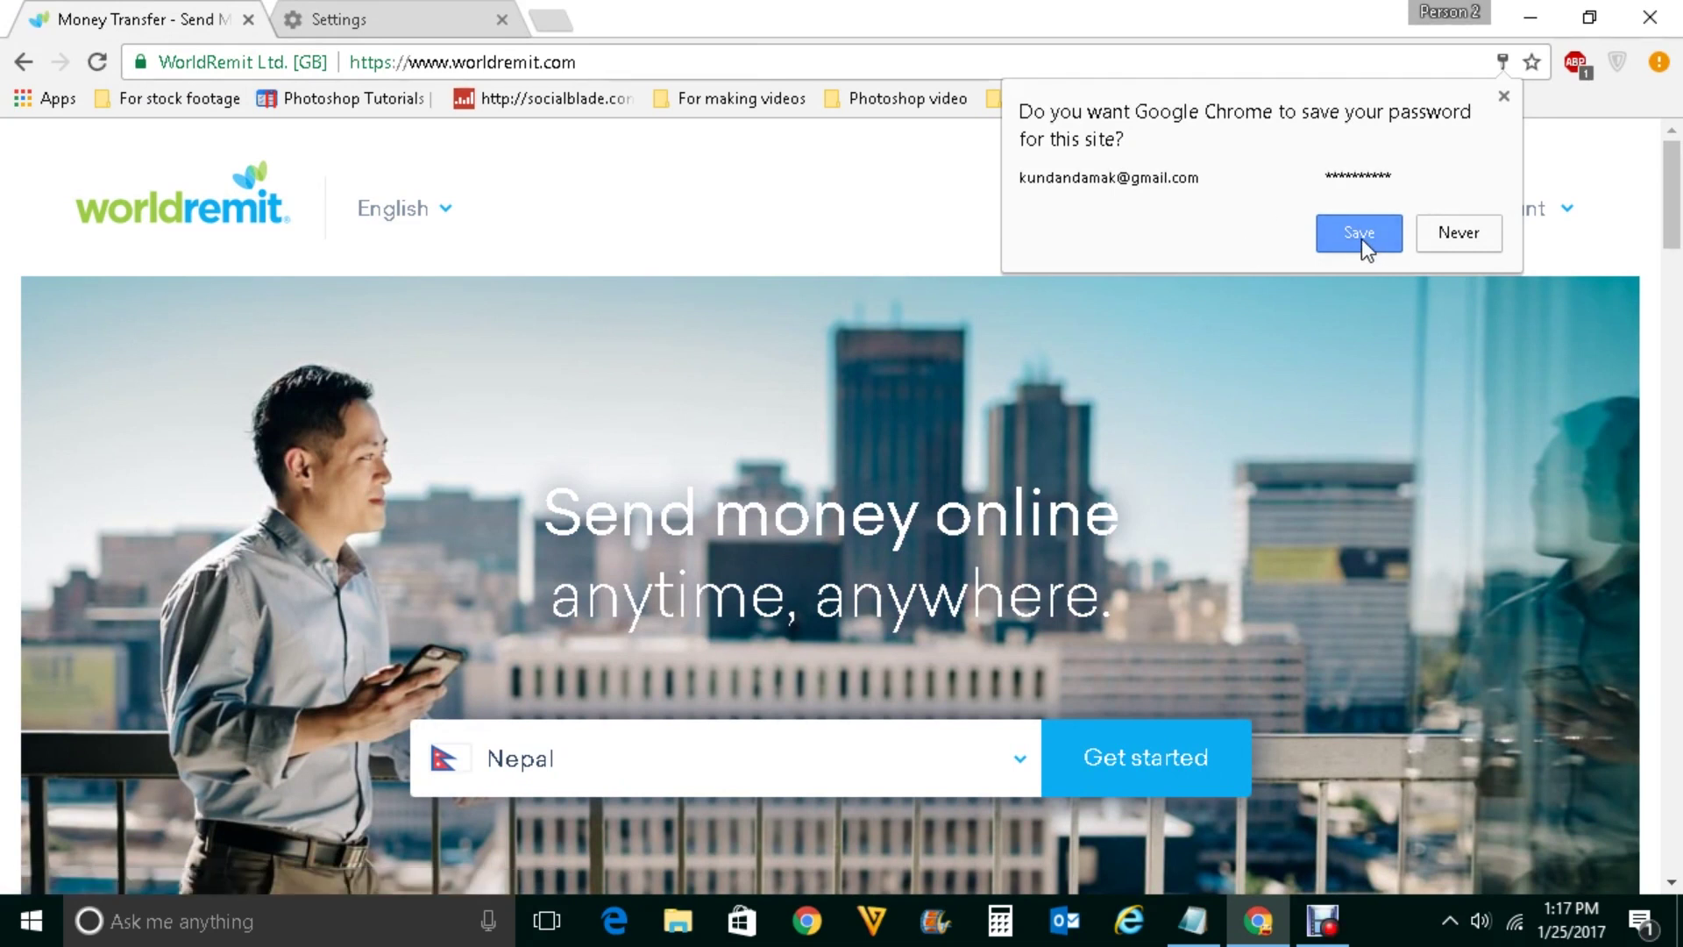
# Choose Never in Chrome's save-password prompt for worldremit.com
pyautogui.click(1448, 233)
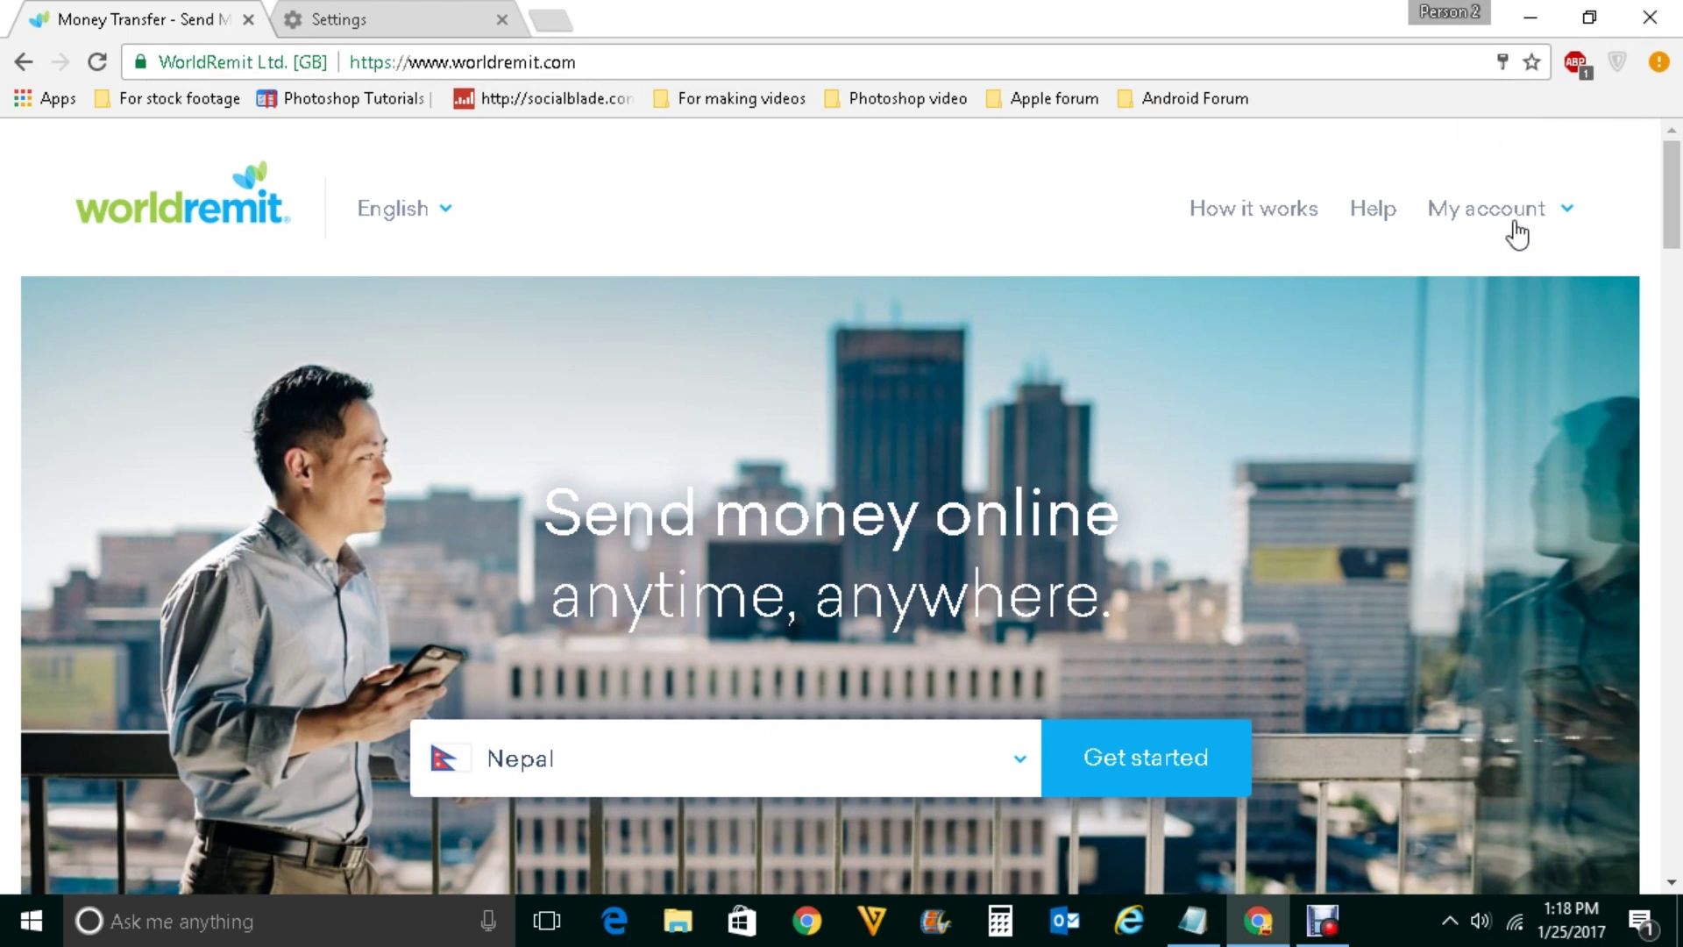
pyautogui.click(1664, 65)
# Go to Chrome Settings and open Manage passwords under Passwords and forms
pyautogui.click(1315, 575)
pyautogui.scroll(-10, 929, 585)
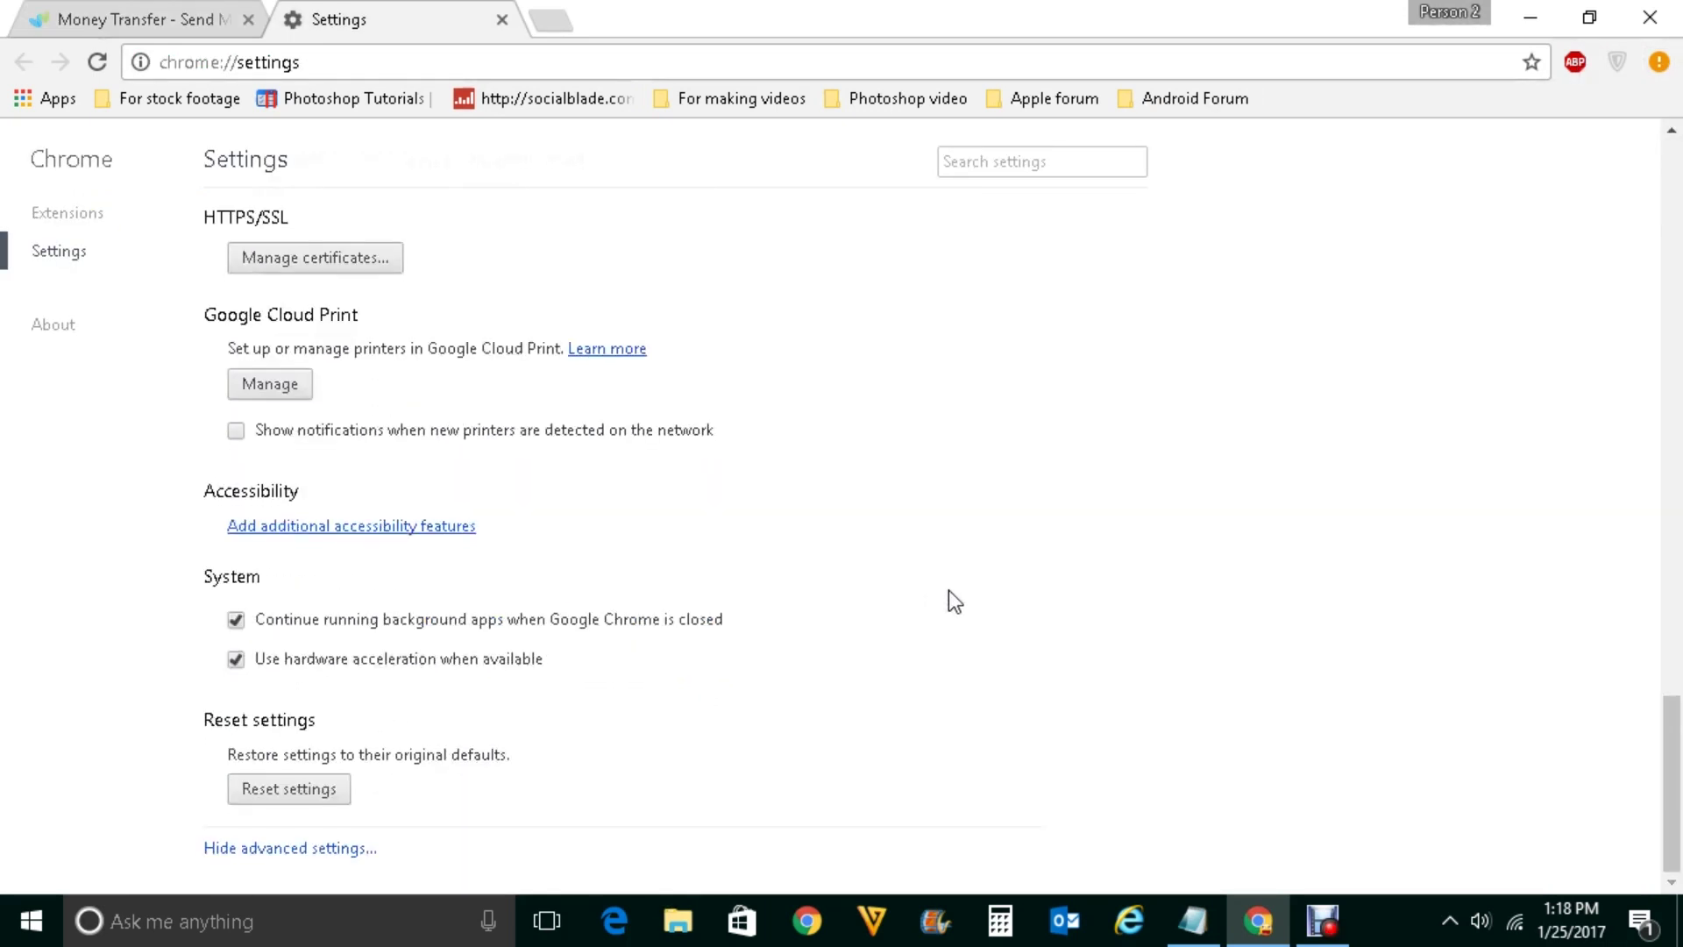
pyautogui.scroll(3, 515, 766)
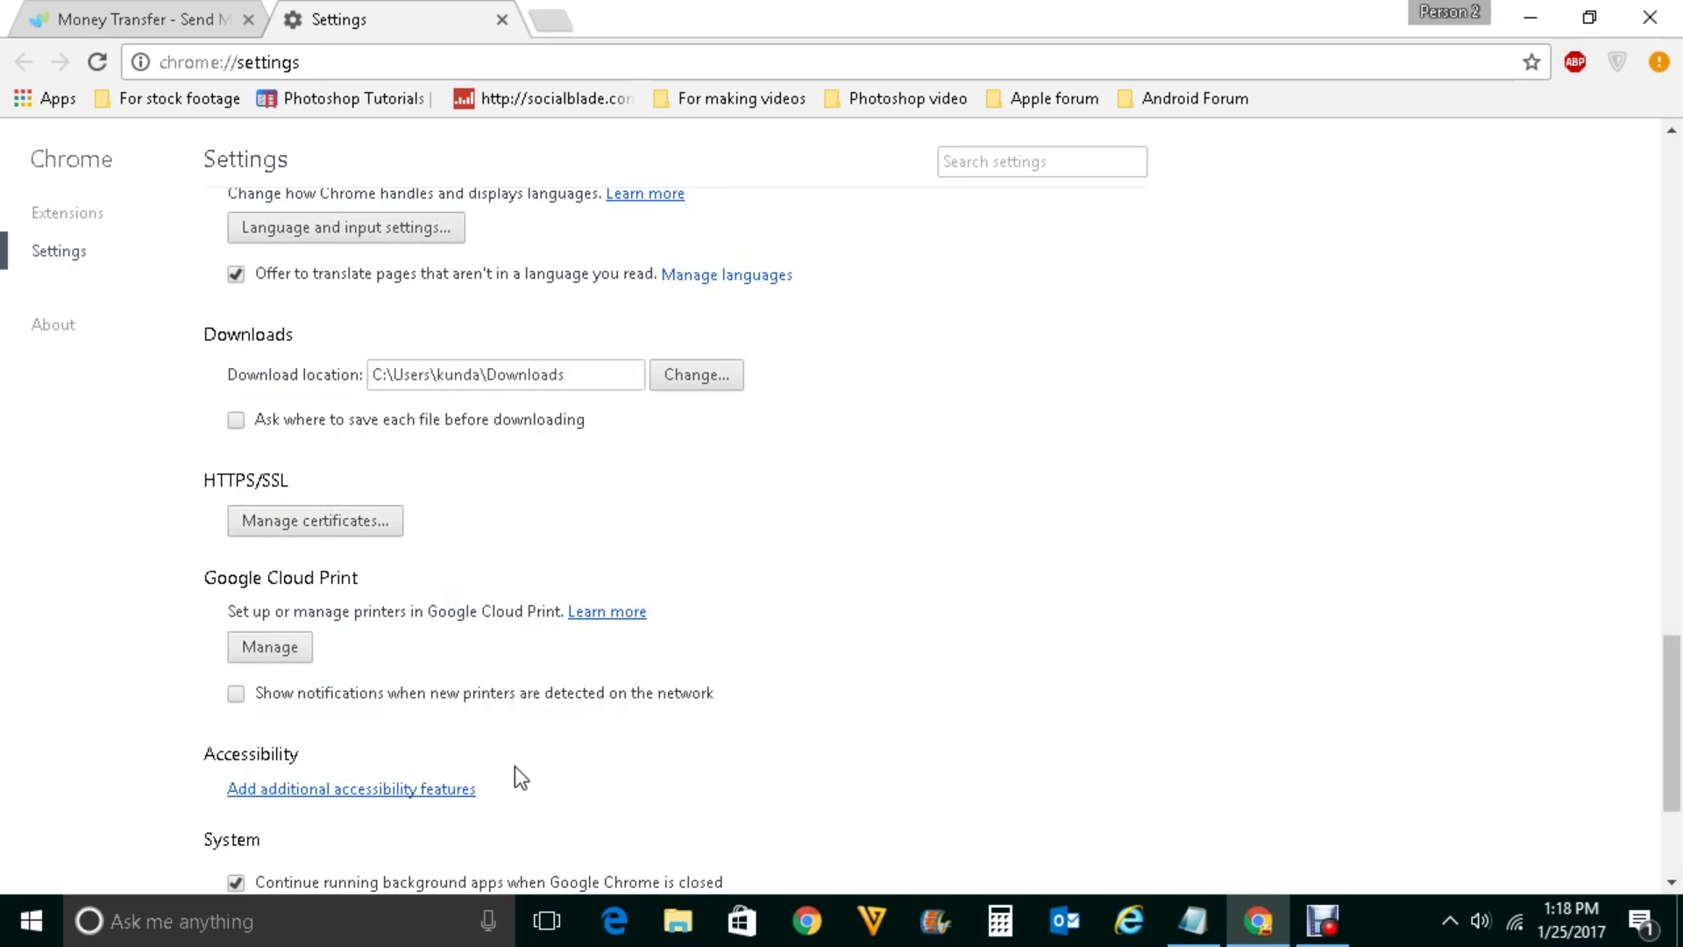
pyautogui.scroll(8, 516, 768)
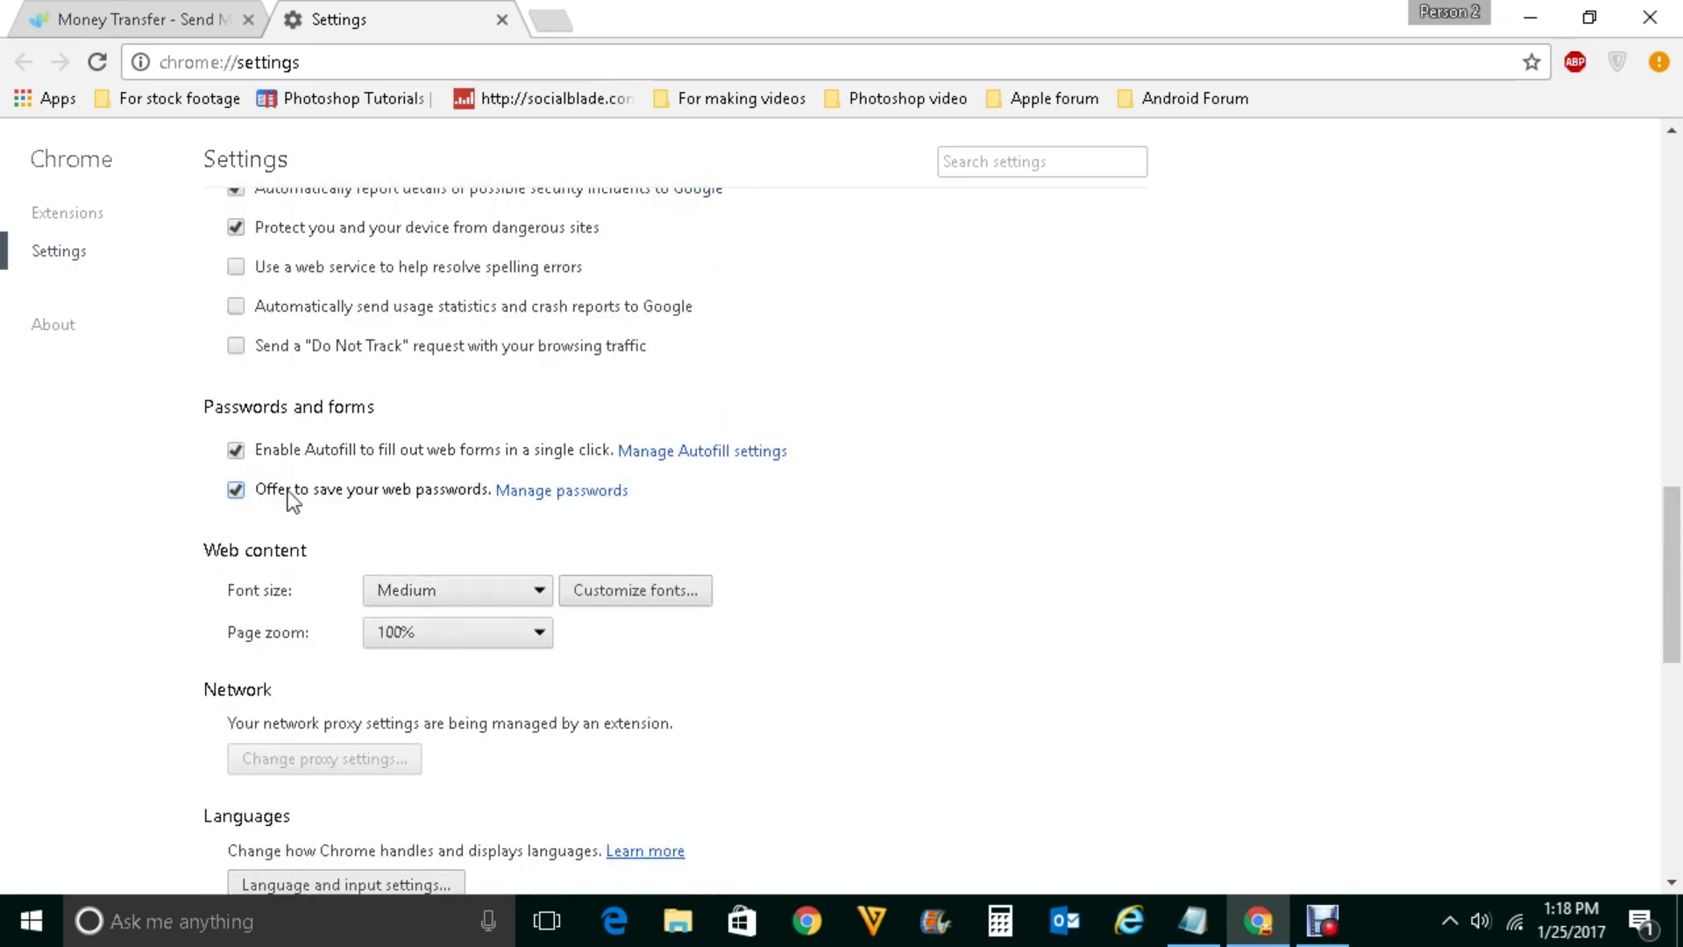
pyautogui.click(541, 494)
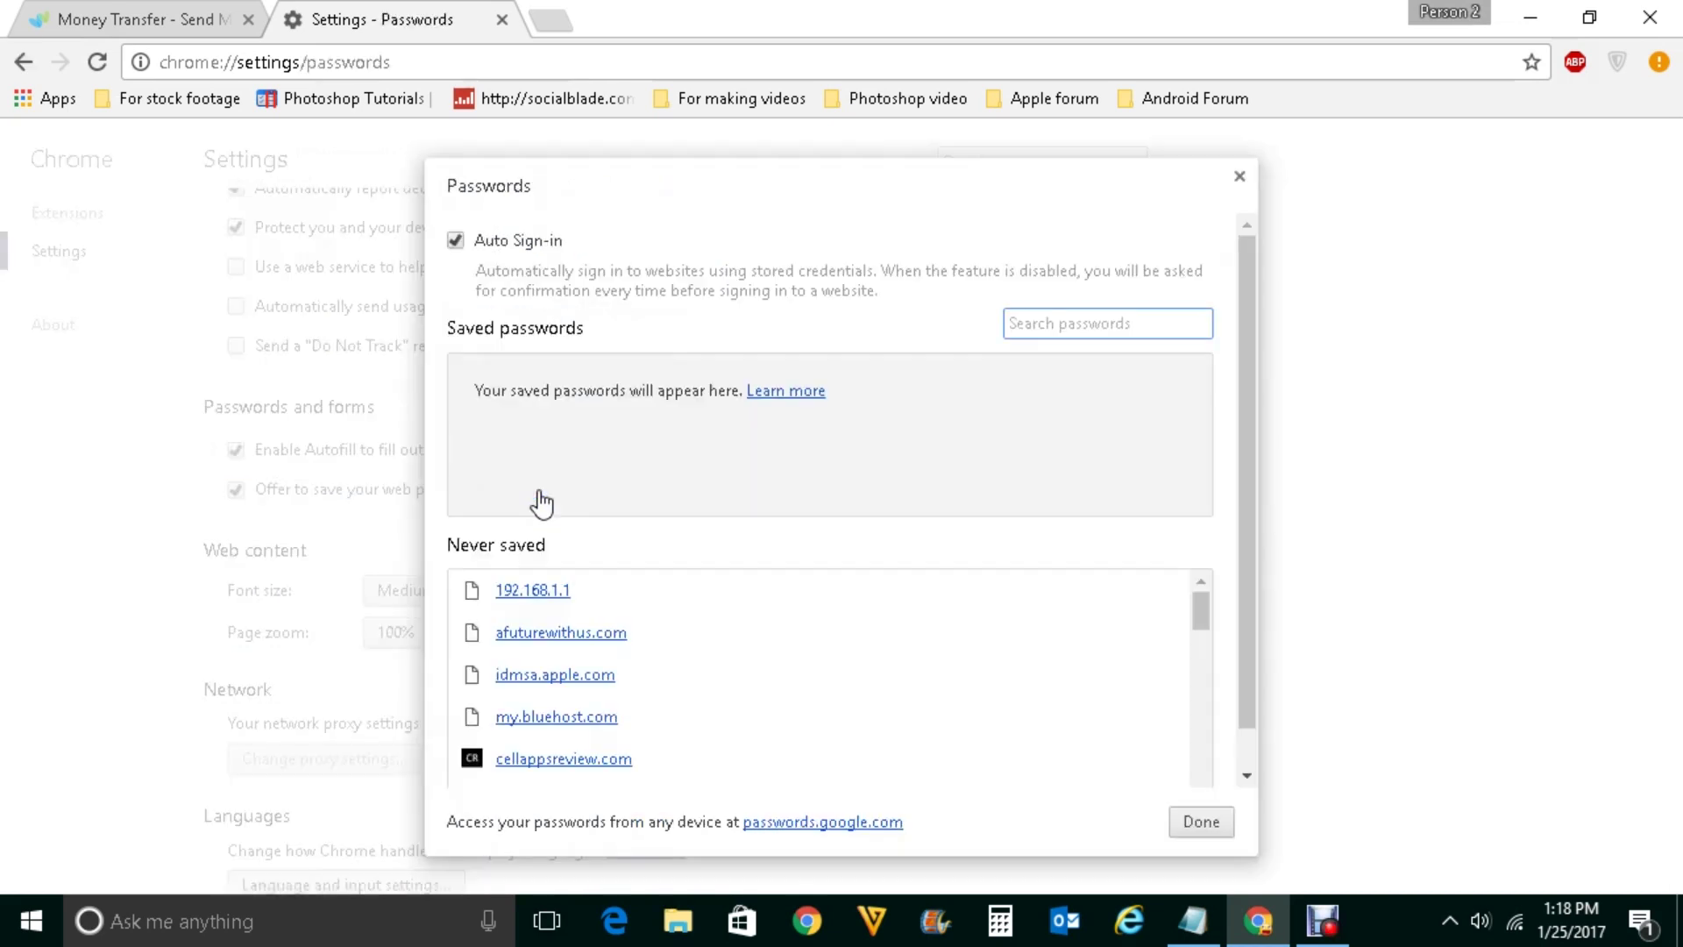
# Delete worldremit.com from the Never saved list and close the Passwords dialog
pyautogui.moveTo(1203, 613); pyautogui.dragTo(1201, 771)
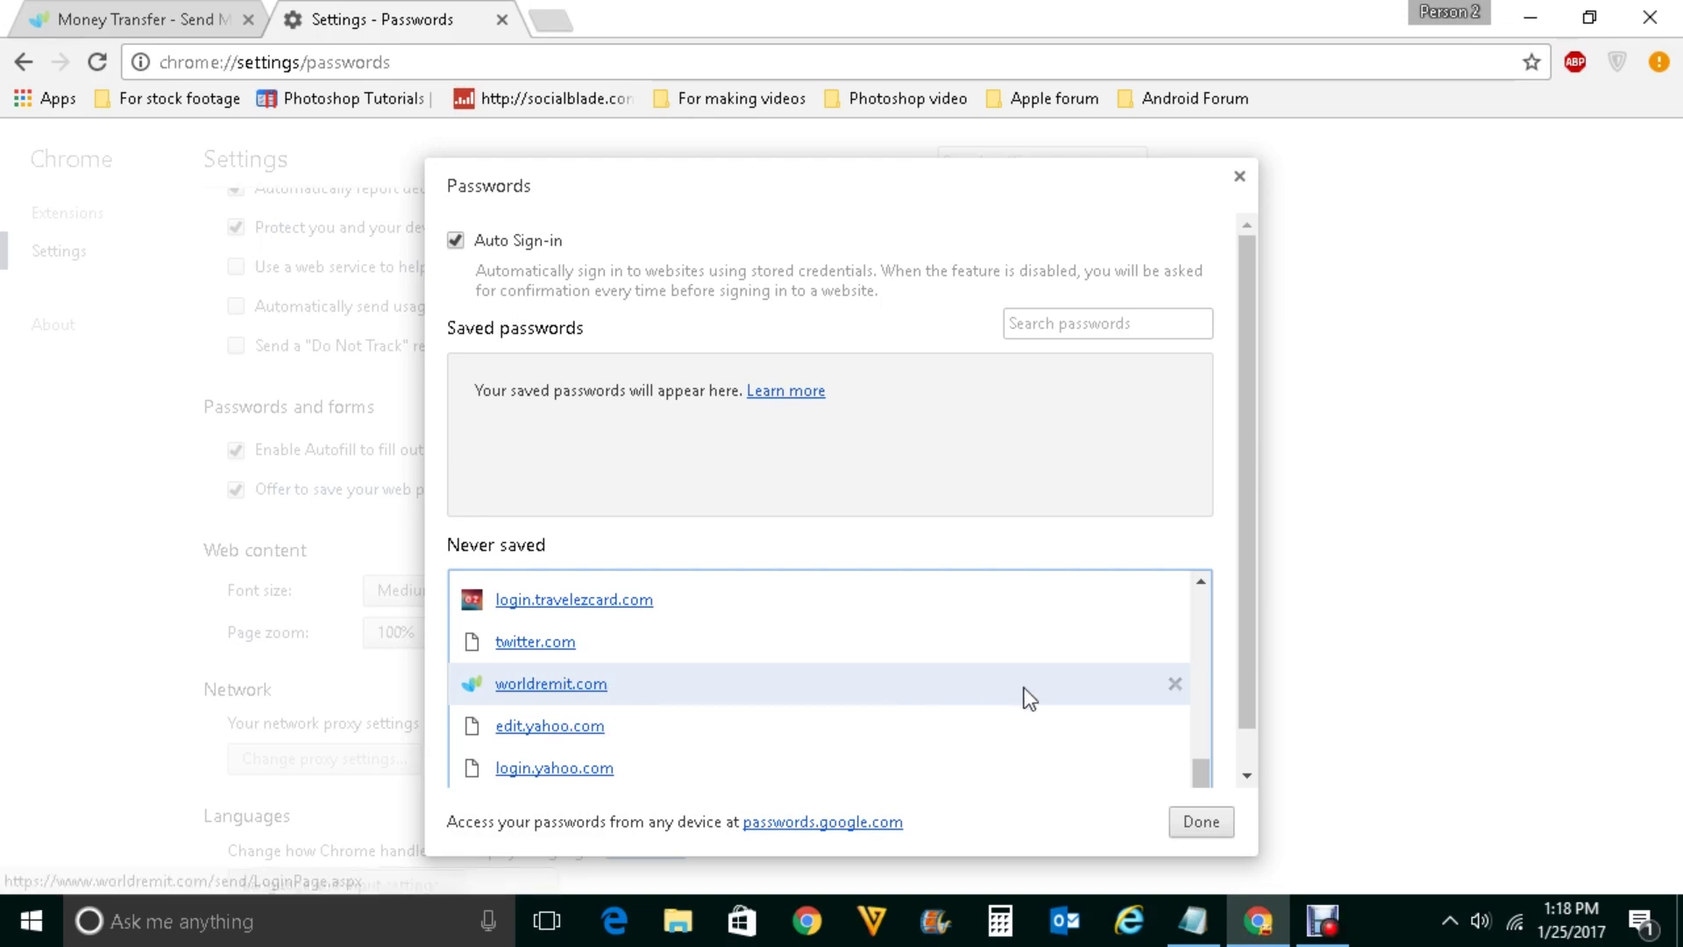
pyautogui.click(1175, 684)
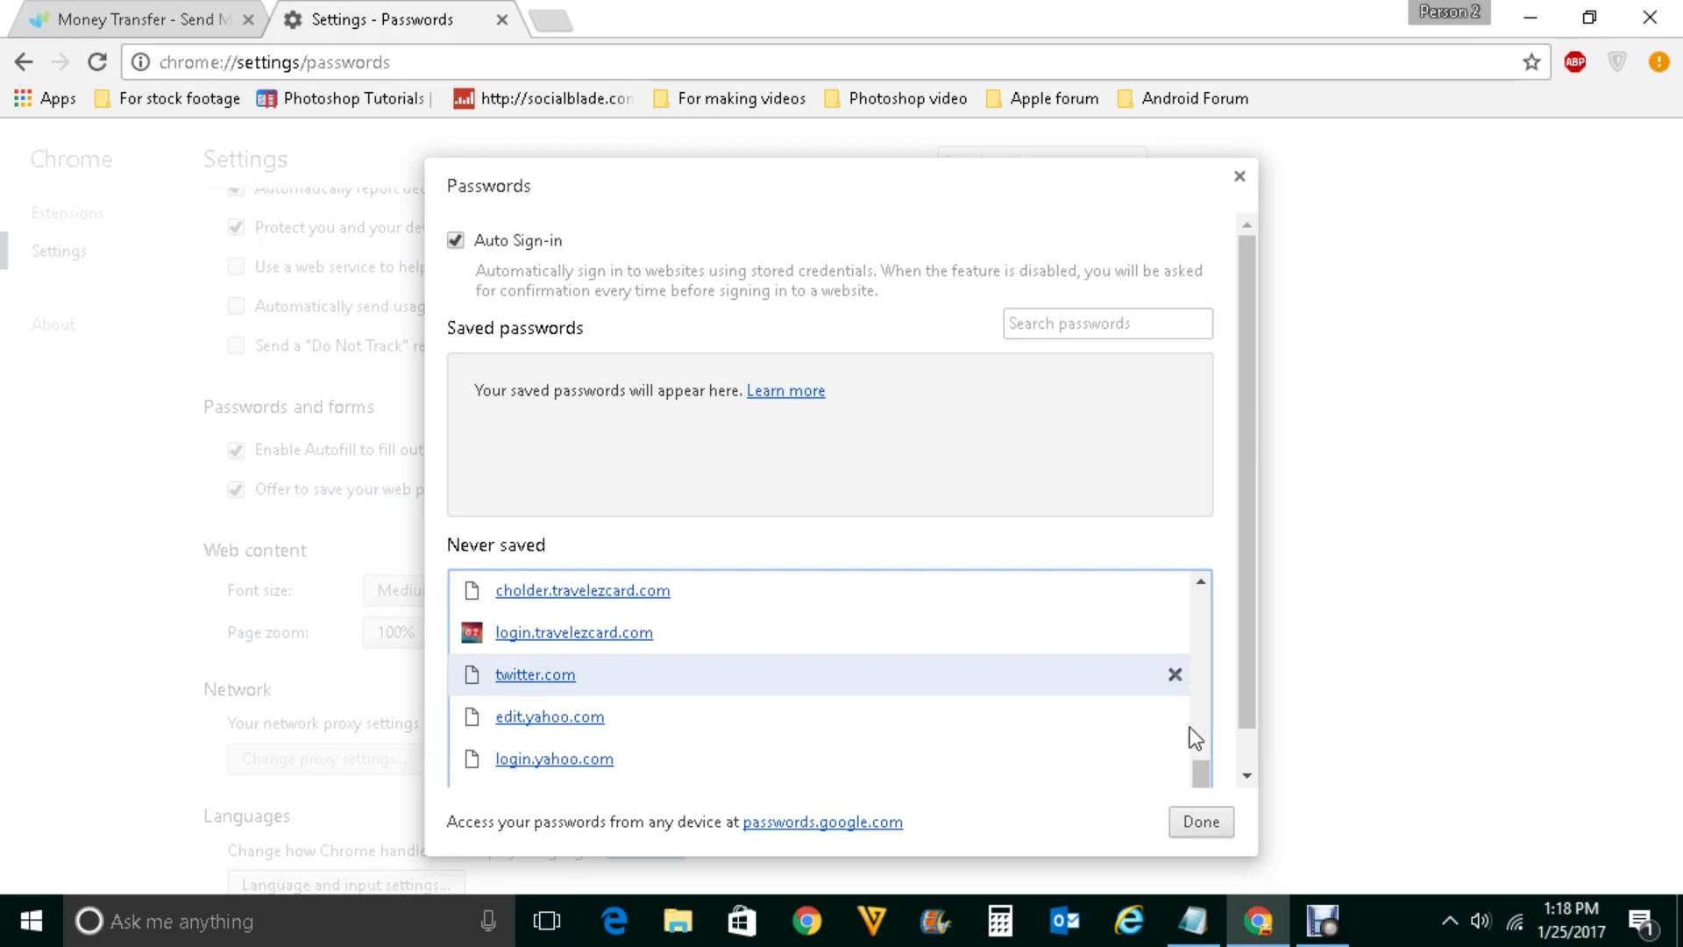
pyautogui.click(1208, 824)
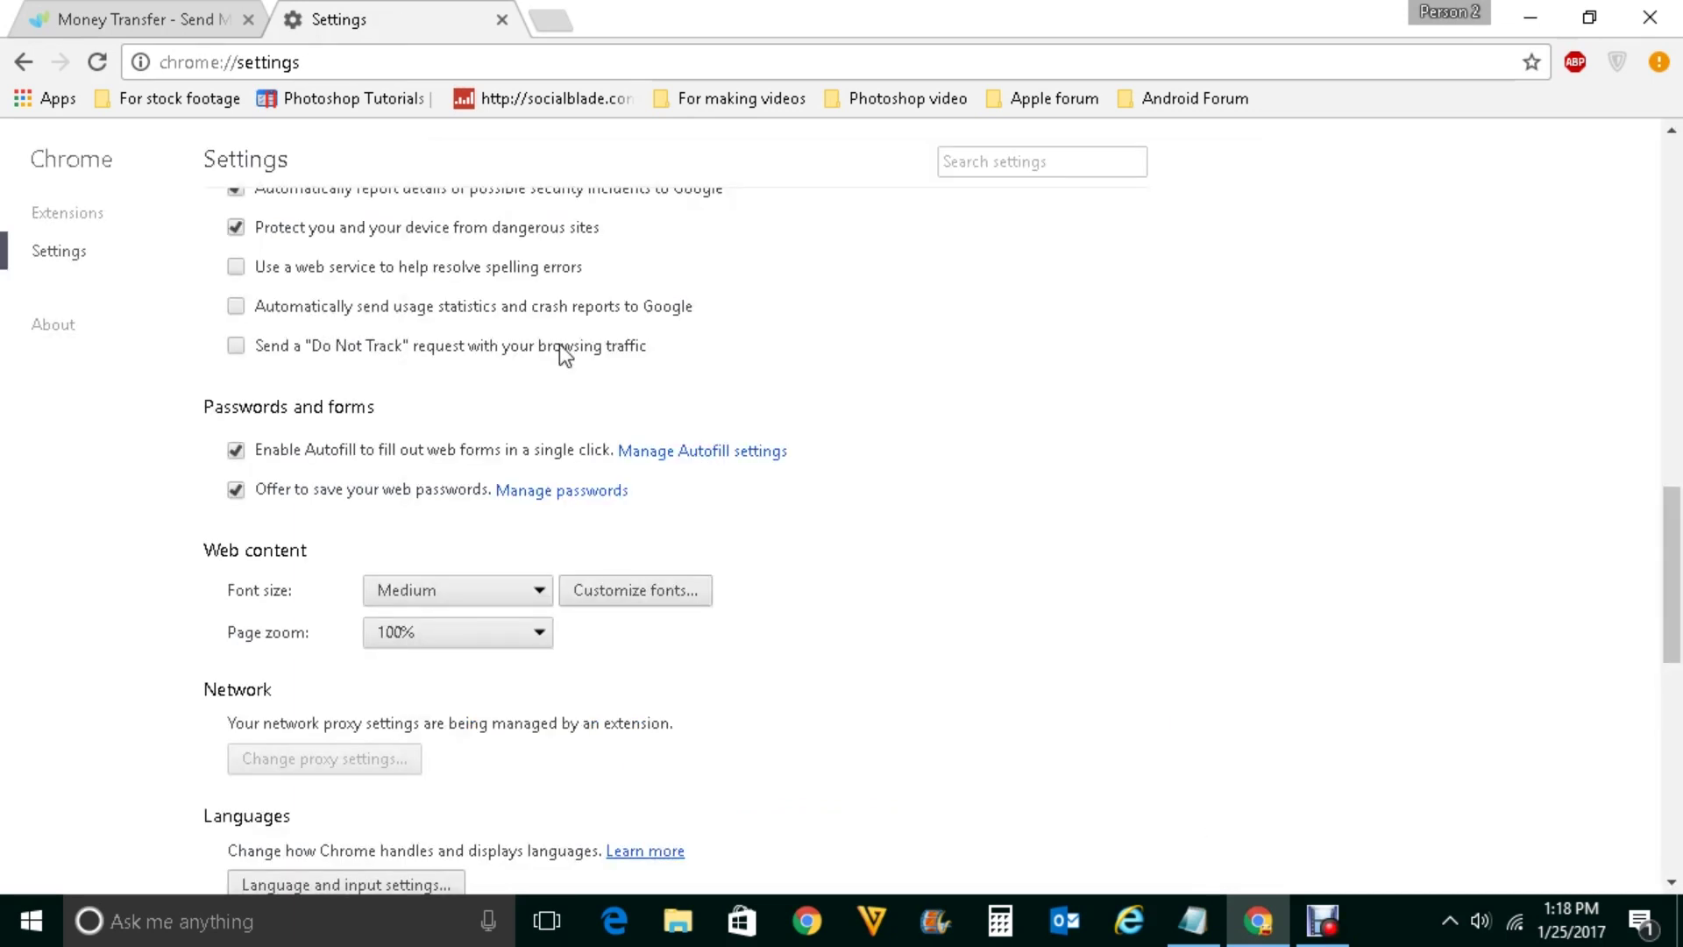
# Scroll back up the Chrome Settings page
pyautogui.scroll(8, 561, 346)
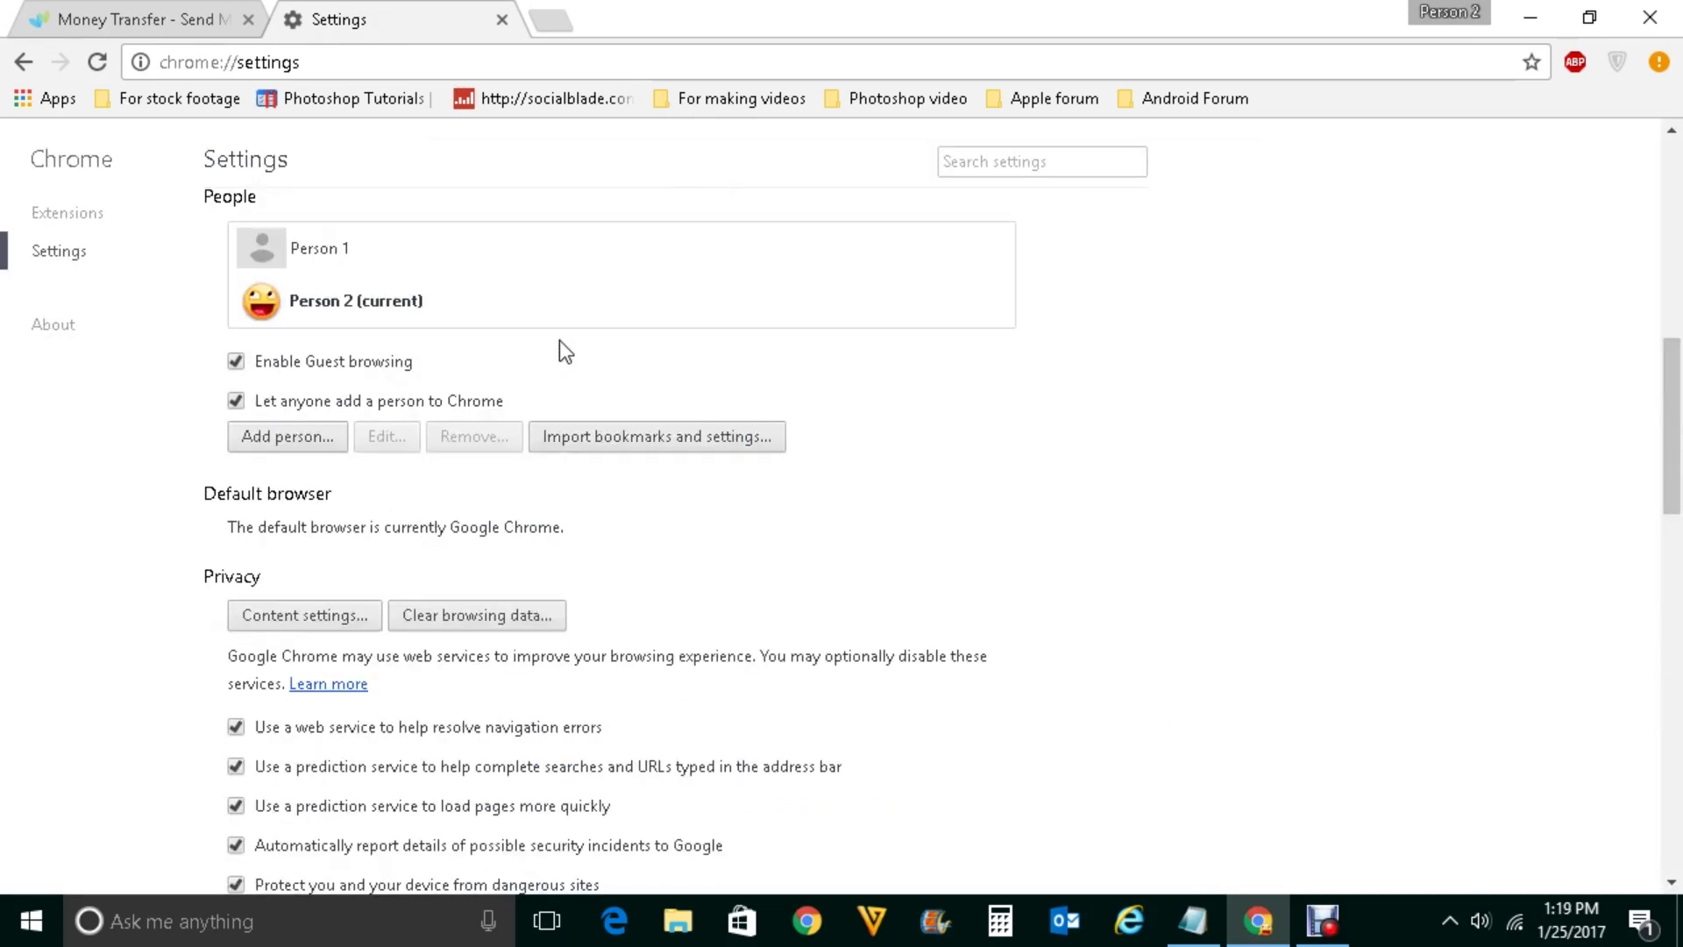